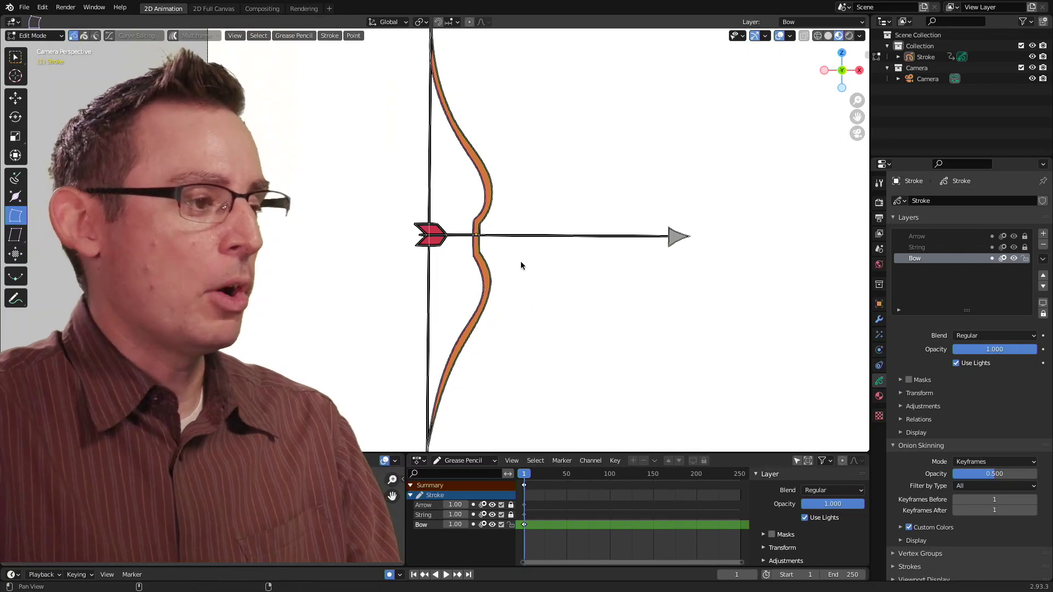
Select a single point on the outline of the bow's upper limb
shift+middle_drag(520, 261, 612, 271)
scroll(601, 304, down, 1)
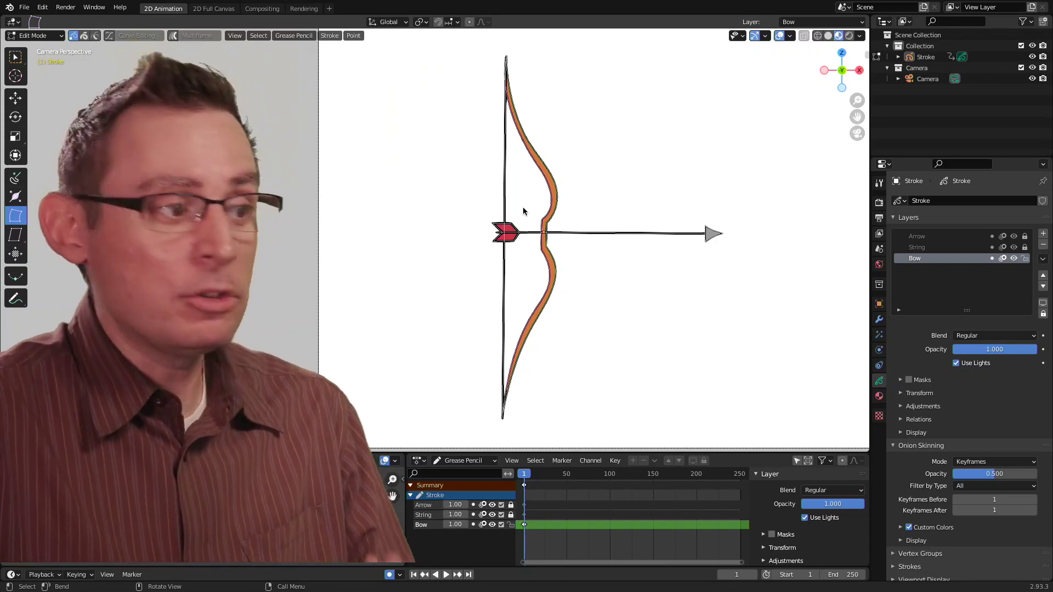
shift+middle_drag(589, 190, 547, 196)
scroll(547, 195, up, 5)
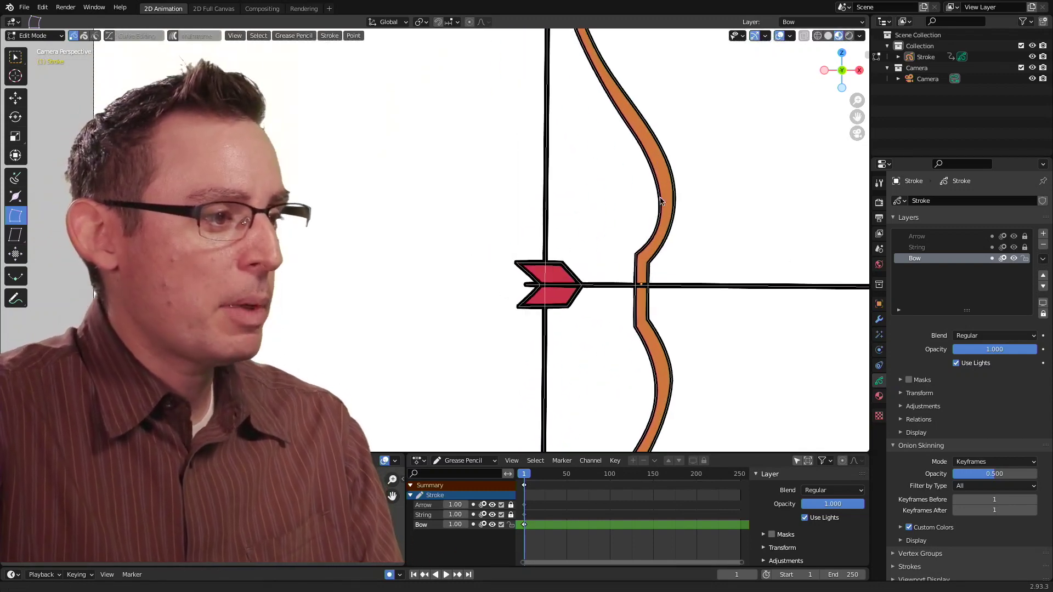
click(548, 165)
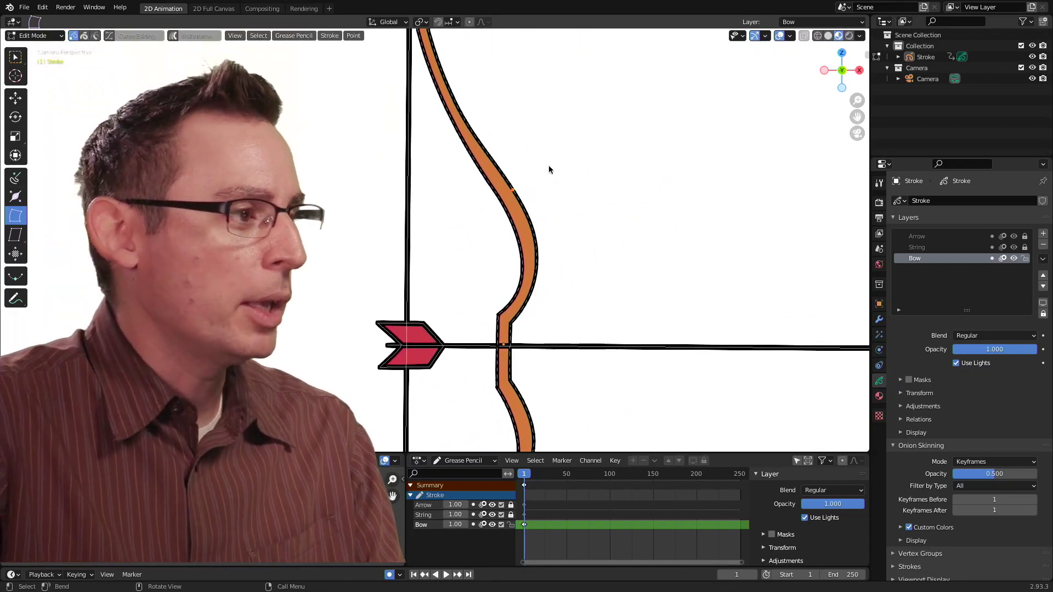
shift+middle_drag(551, 190, 586, 271)
scroll(458, 286, down, 1)
shift+middle_drag(456, 317, 357, 169)
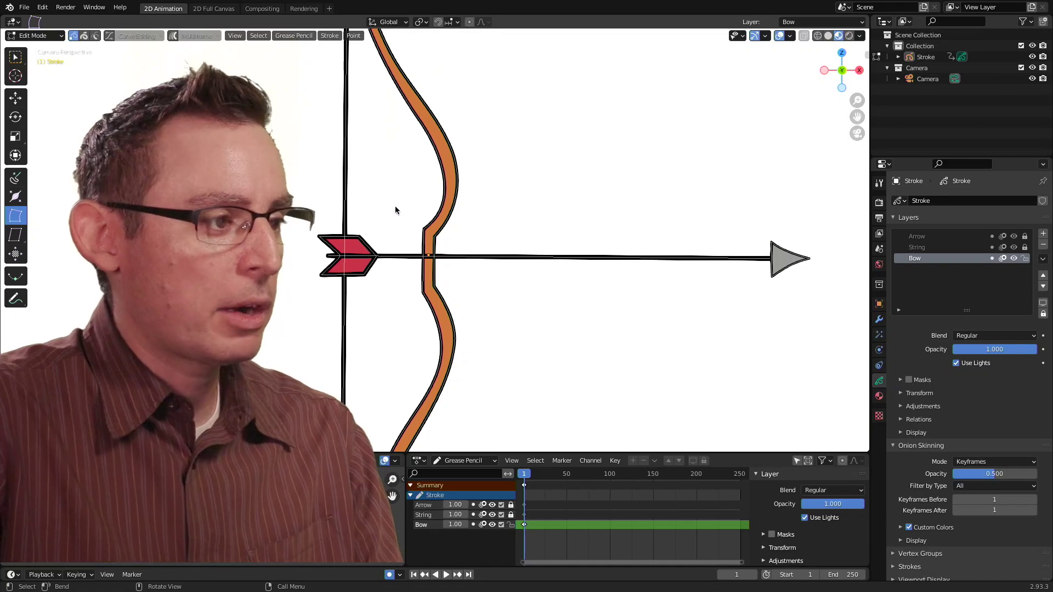
click(455, 211)
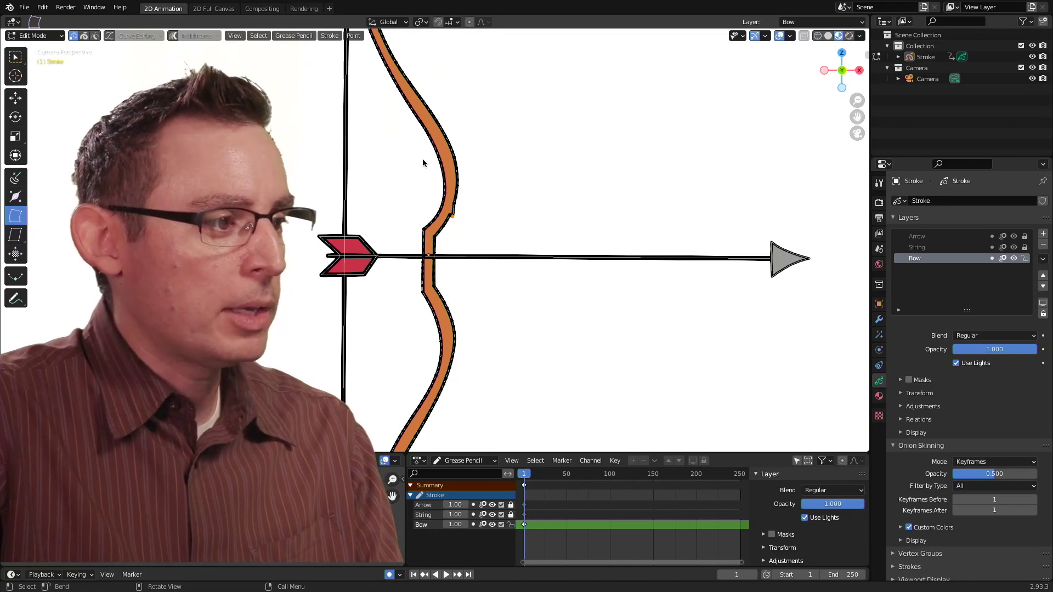
Box-select a group of points on the middle section of the bow's upper limb
click(15, 57)
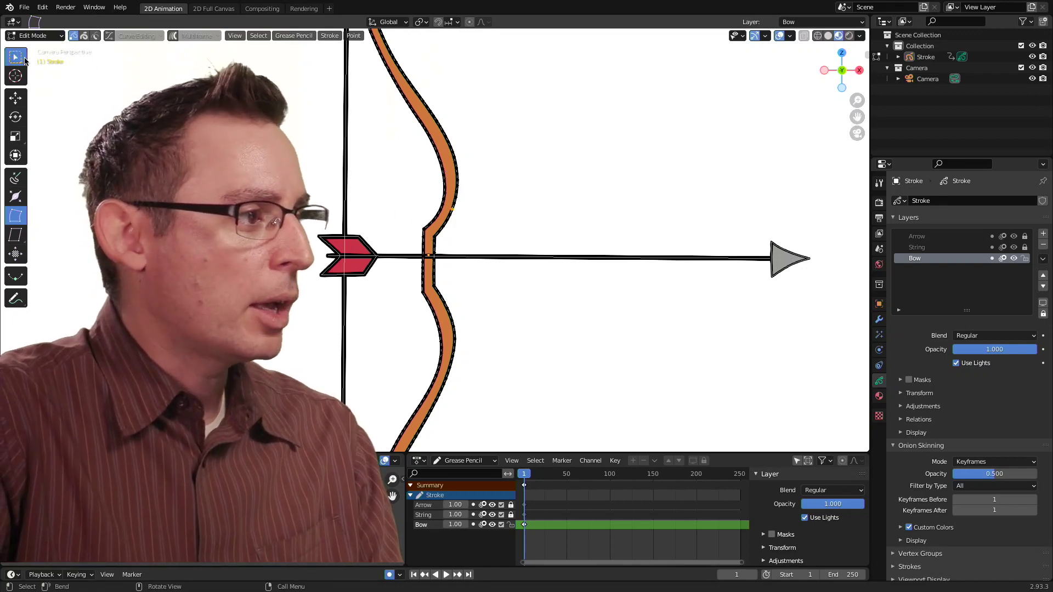
drag(400, 152, 482, 214)
drag(407, 119, 482, 170)
drag(413, 103, 523, 137)
Box-select all the points of the bow's upper limb, from its tip down to just above the grip
shift+middle_drag(537, 112, 610, 231)
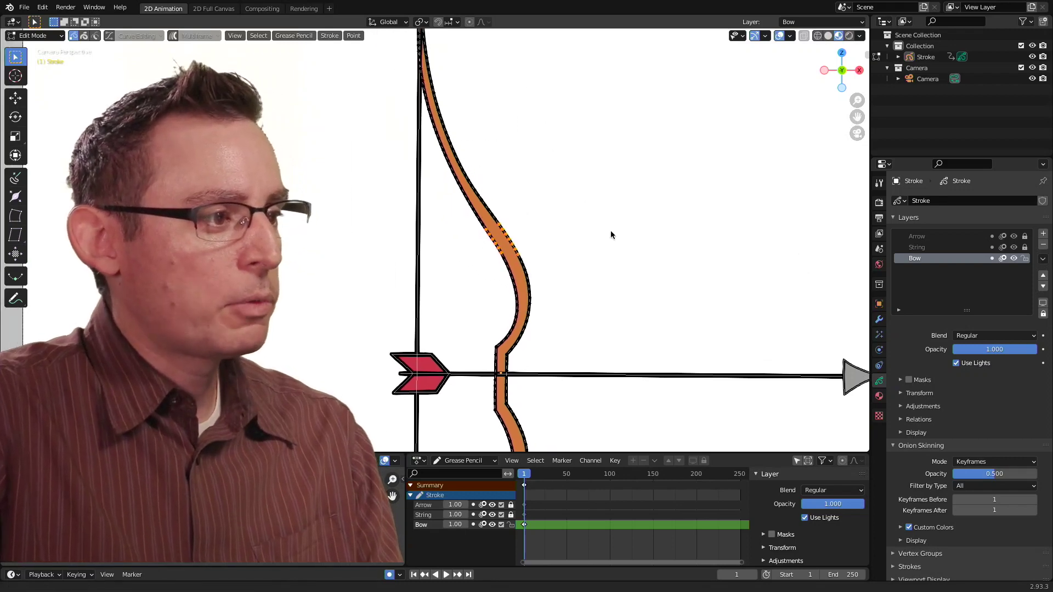
scroll(489, 112, down, 1)
shift+middle_drag(488, 107, 511, 177)
drag(399, 70, 527, 243)
shift+middle_drag(506, 236, 438, 147)
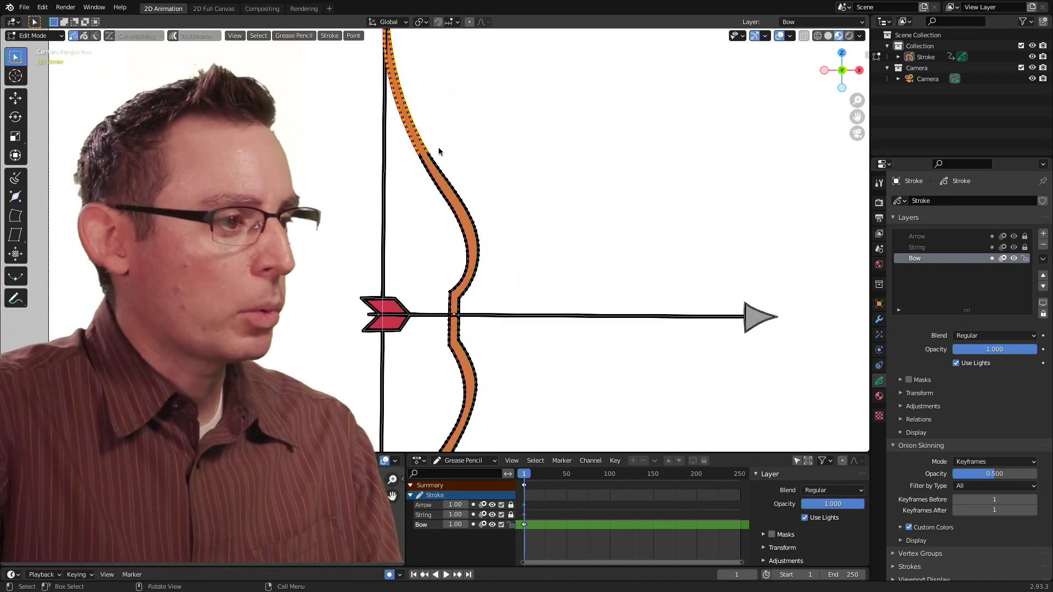
drag(363, 52, 533, 238)
scroll(518, 245, up, 3)
shift+middle_drag(550, 281, 497, 231)
scroll(623, 190, up, 3)
shift+drag(485, 87, 571, 265)
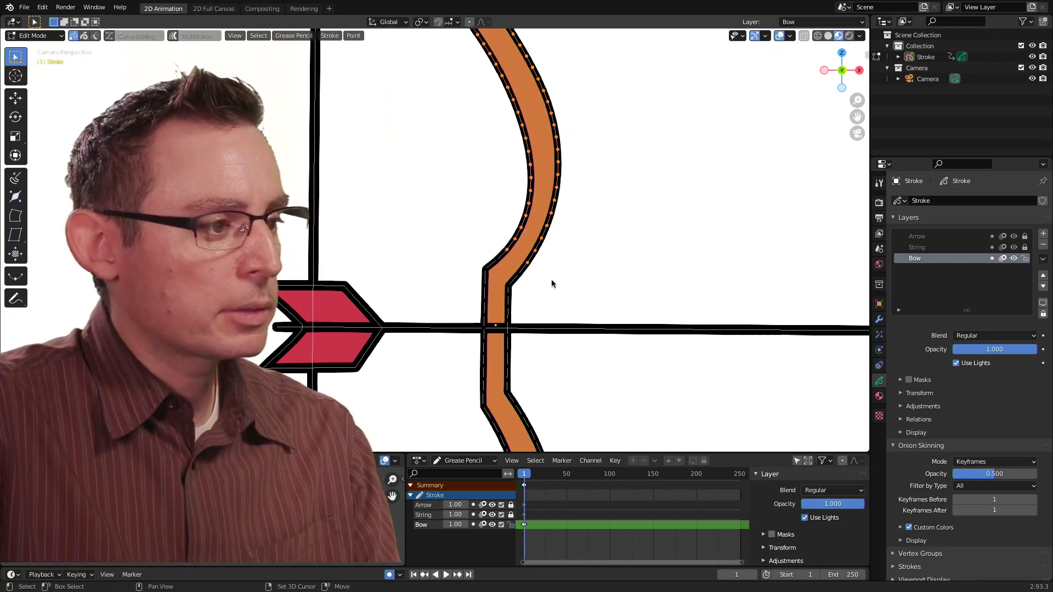
scroll(536, 294, down, 5)
mouse_move(514, 254)
shift+middle_down()
mouse_move(567, 279)
mouse_move(559, 242)
shift+middle_up()
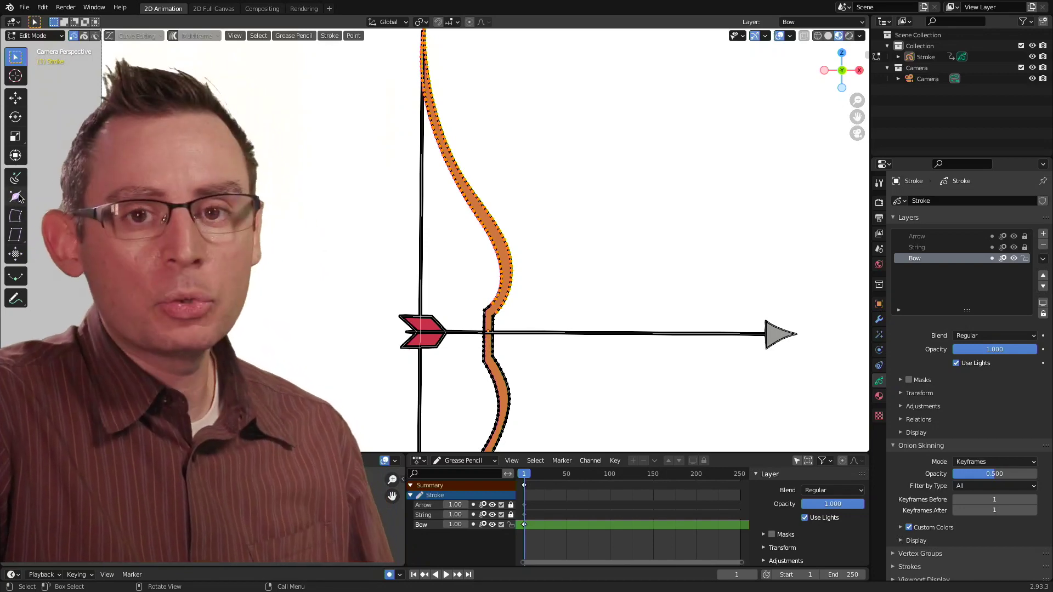
Try to bend the selected upper limb of the bow with the Bend tool
click(18, 216)
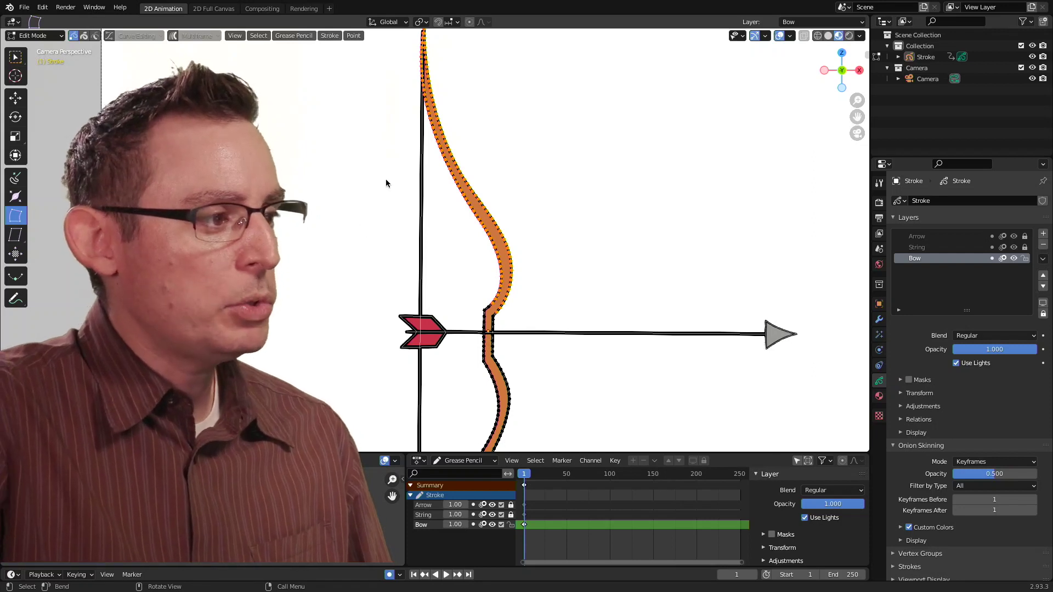
mouse_move(271, 229)
mouse_down()
mouse_move(336, 171)
mouse_move(538, 99)
mouse_move(790, 89)
mouse_move(560, 122)
mouse_move(468, 228)
mouse_move(531, 414)
mouse_move(720, 173)
mouse_move(684, 186)
mouse_move(625, 343)
mouse_move(632, 353)
mouse_move(622, 266)
mouse_move(647, 241)
mouse_up()
click(788, 274)
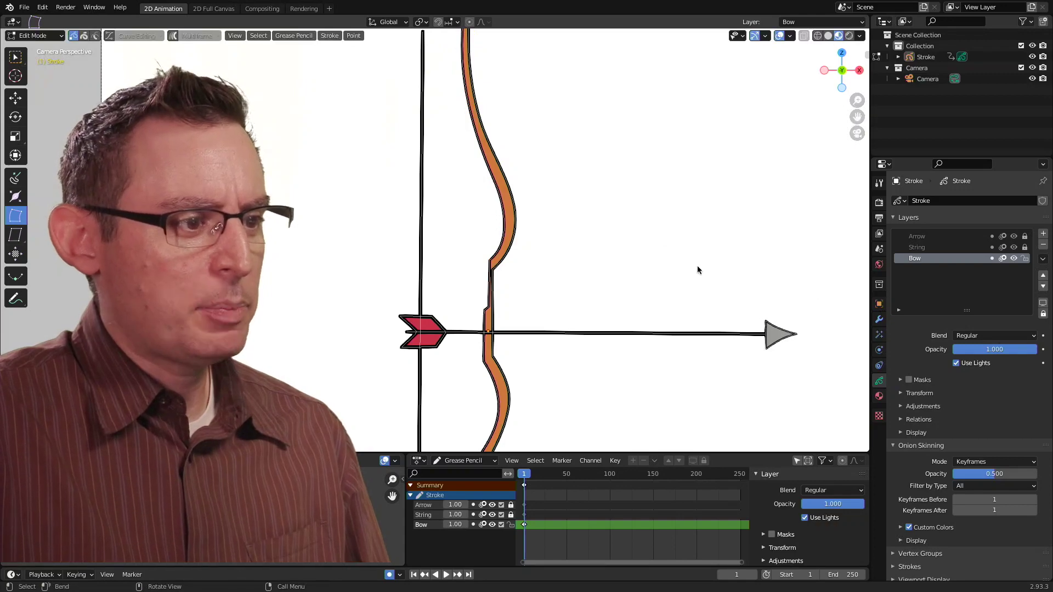
key(a)
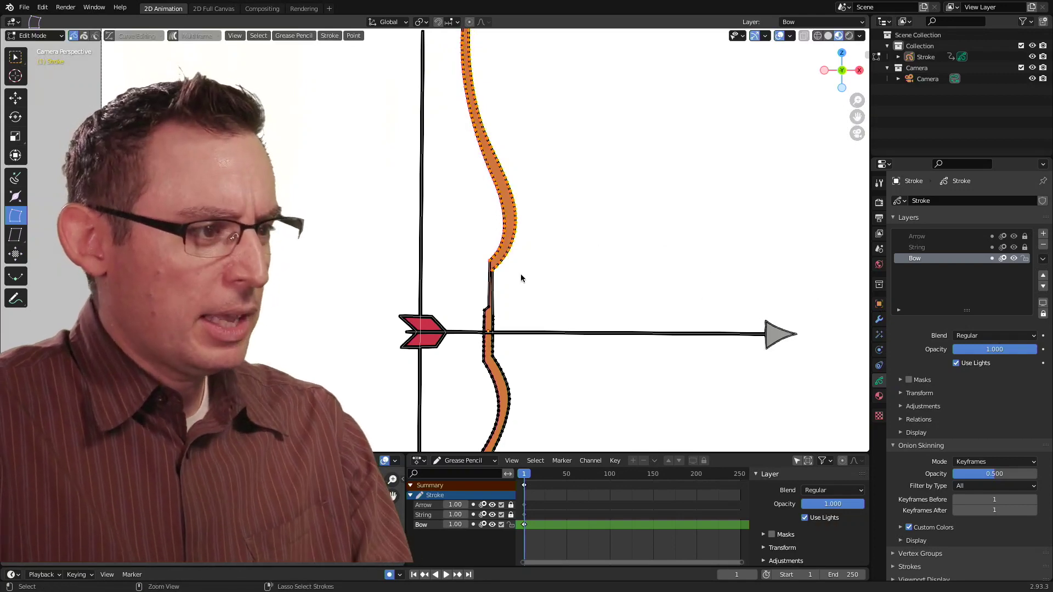
mouse_move(521, 275)
mouse_down()
mouse_move(562, 266)
mouse_move(600, 228)
mouse_move(691, 223)
mouse_move(771, 263)
mouse_move(755, 302)
mouse_move(759, 265)
mouse_move(415, 162)
mouse_move(389, 216)
mouse_move(437, 150)
mouse_move(453, 141)
mouse_move(475, 157)
mouse_up()
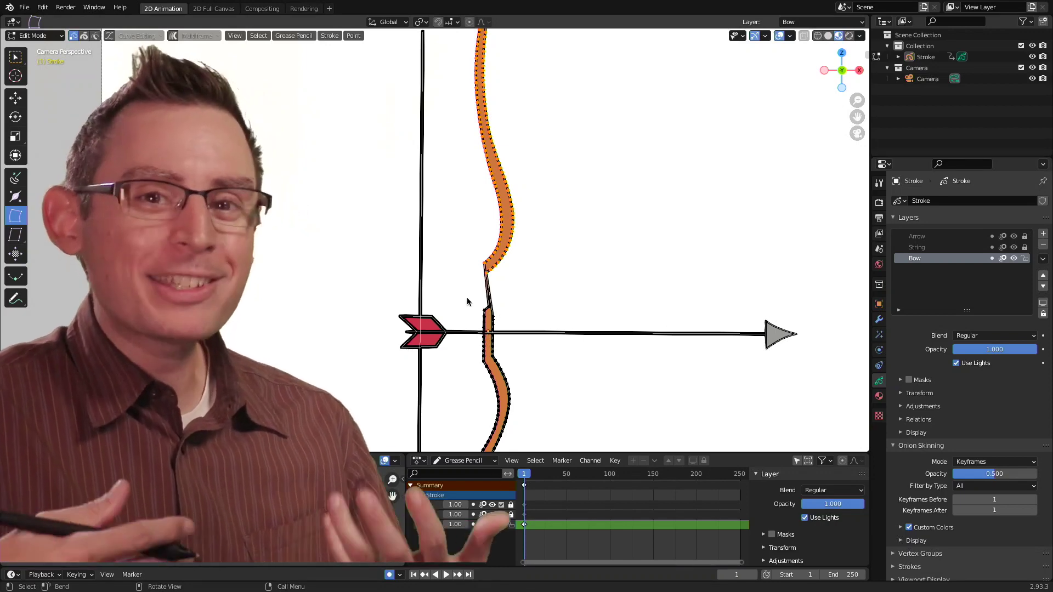
key(ctrl+z)
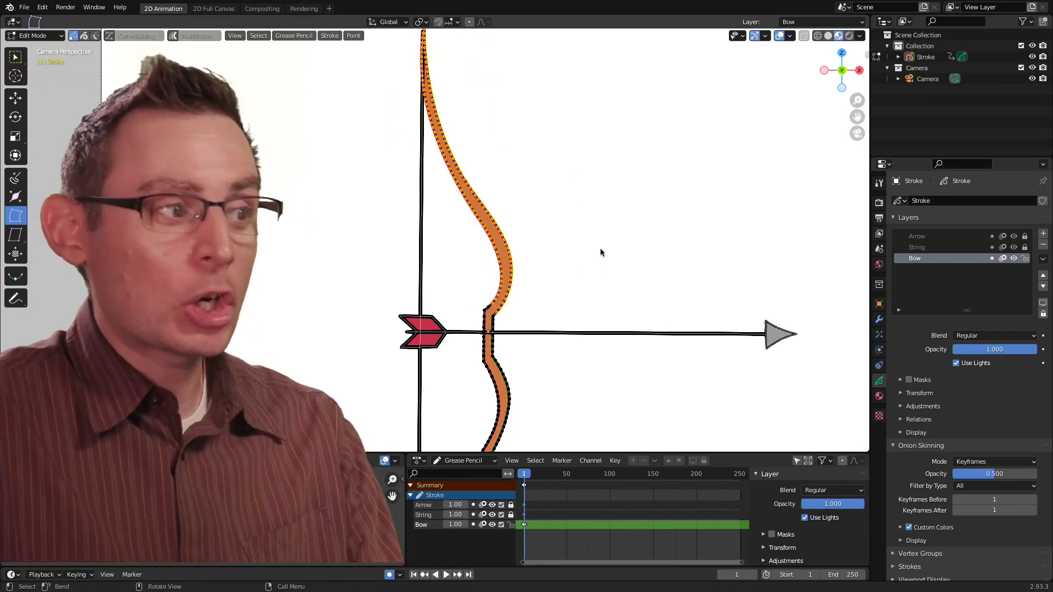
Deselect the bow points and turn on the 3D Cursor in the viewport overlays
click(567, 259)
shift+middle_drag(572, 257, 581, 260)
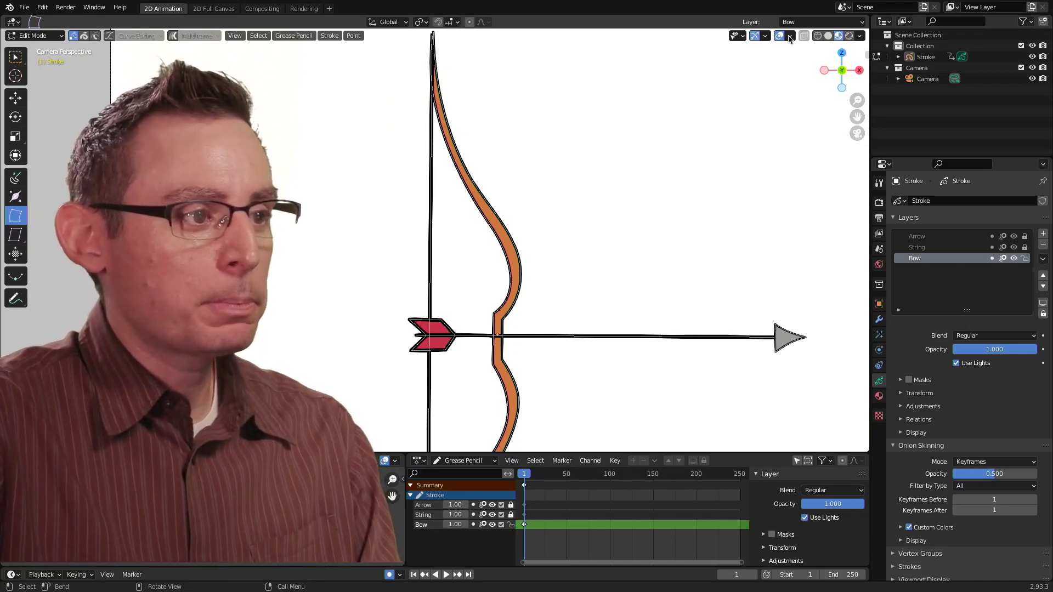
mouse_move(783, 132)
mouse_down()
mouse_move(777, 62)
mouse_move(791, 60)
mouse_up()
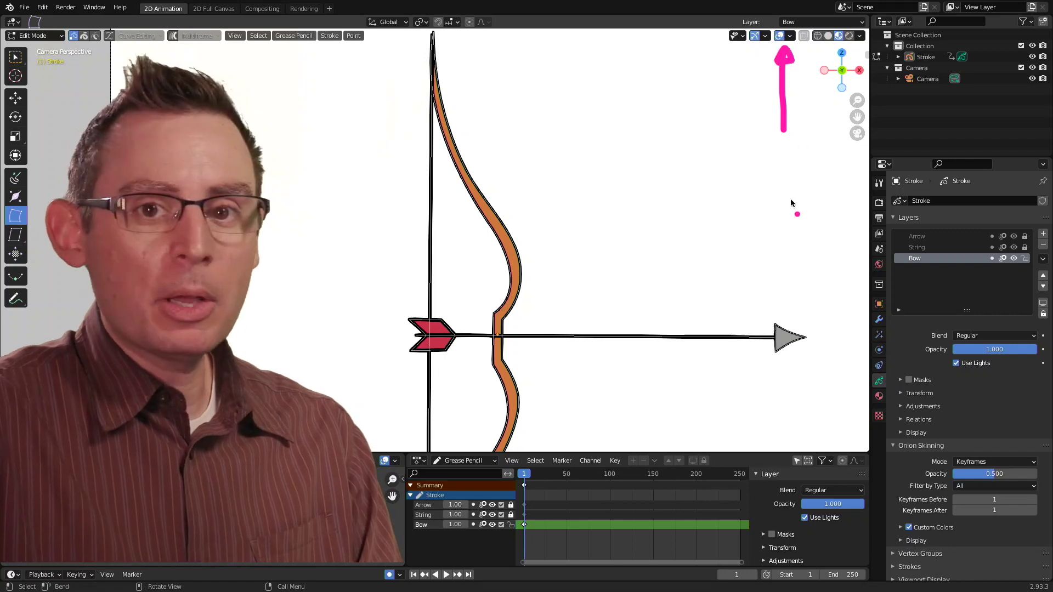
key(Escape)
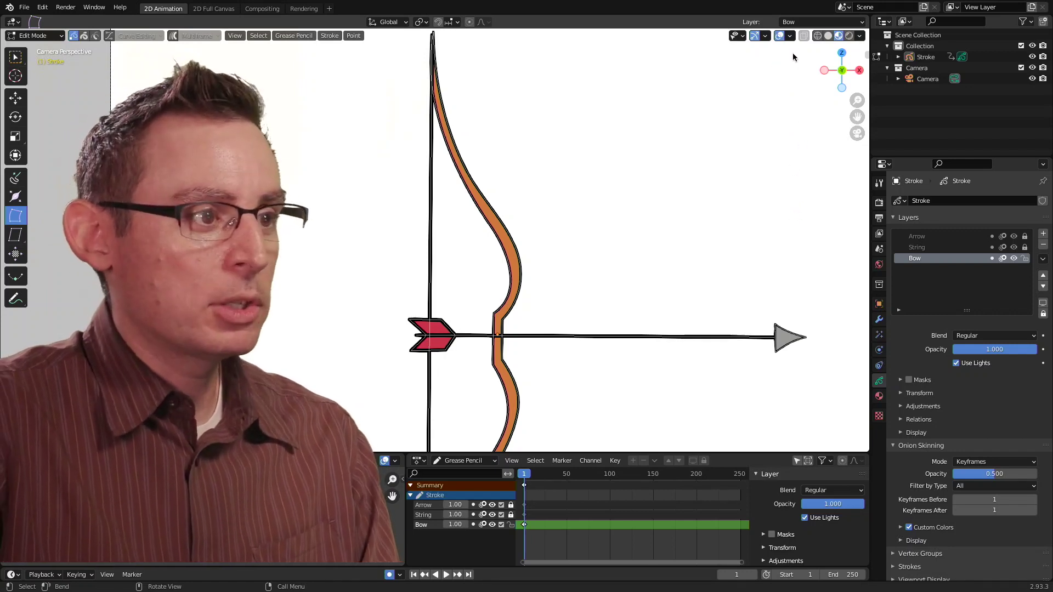
click(790, 36)
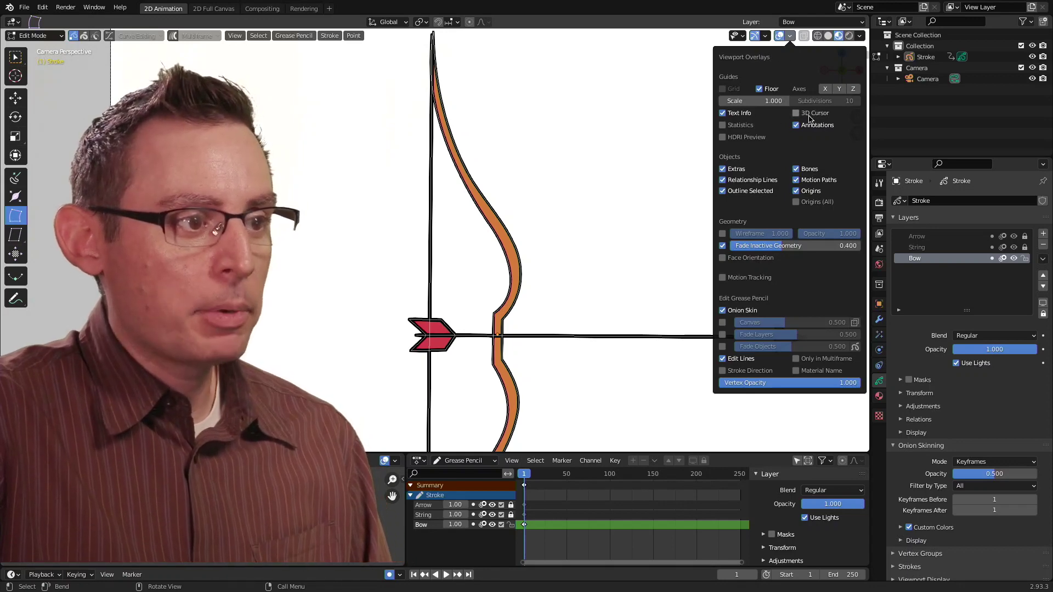
click(796, 113)
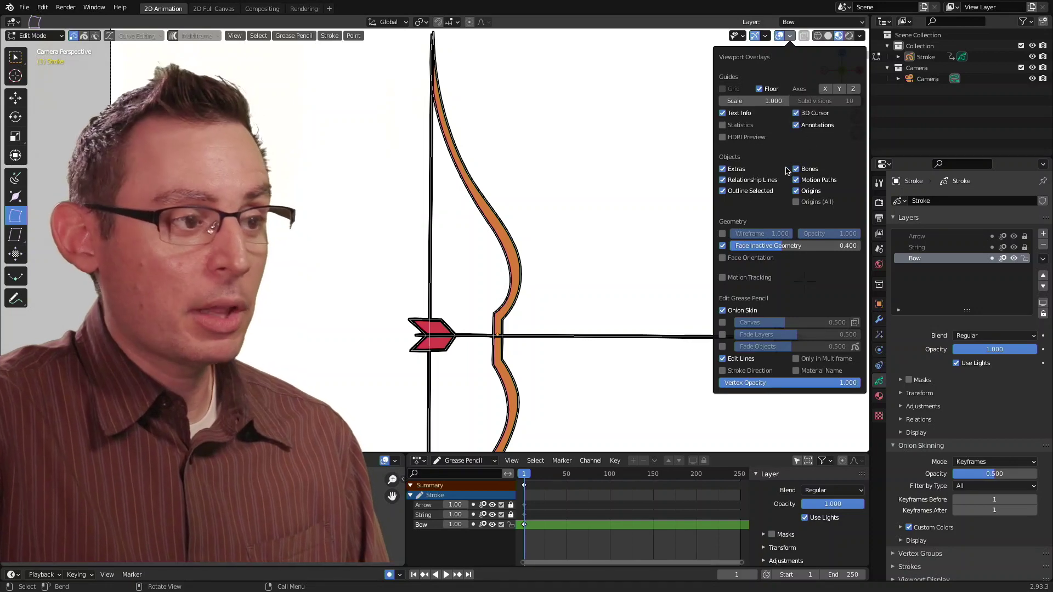
Examine where the 3D cursor sits relative to the arrowhead
shift+middle_drag(736, 264, 283, 238)
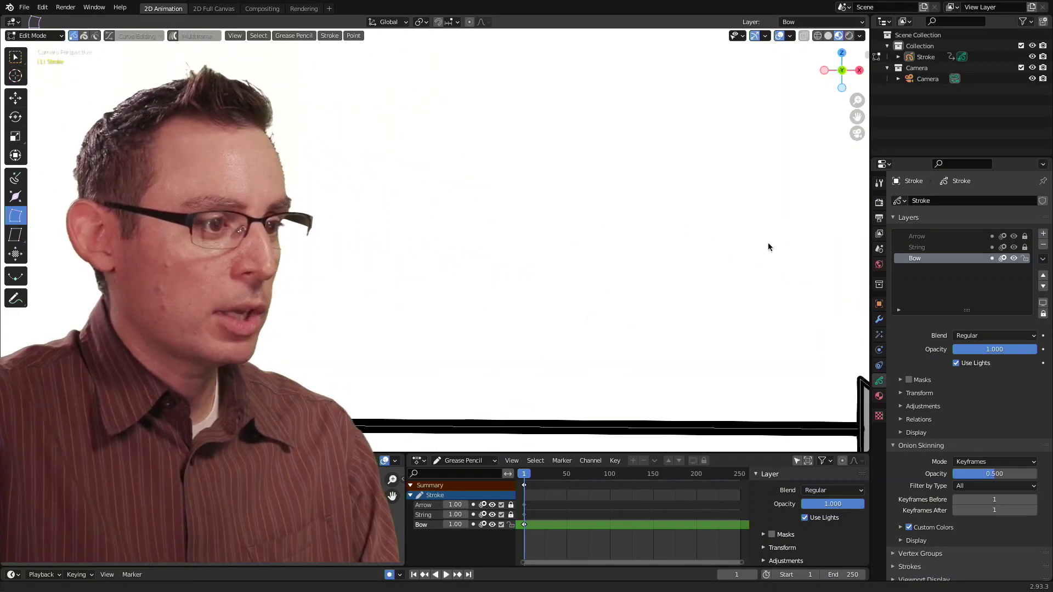
shift+middle_drag(493, 240, 542, 203)
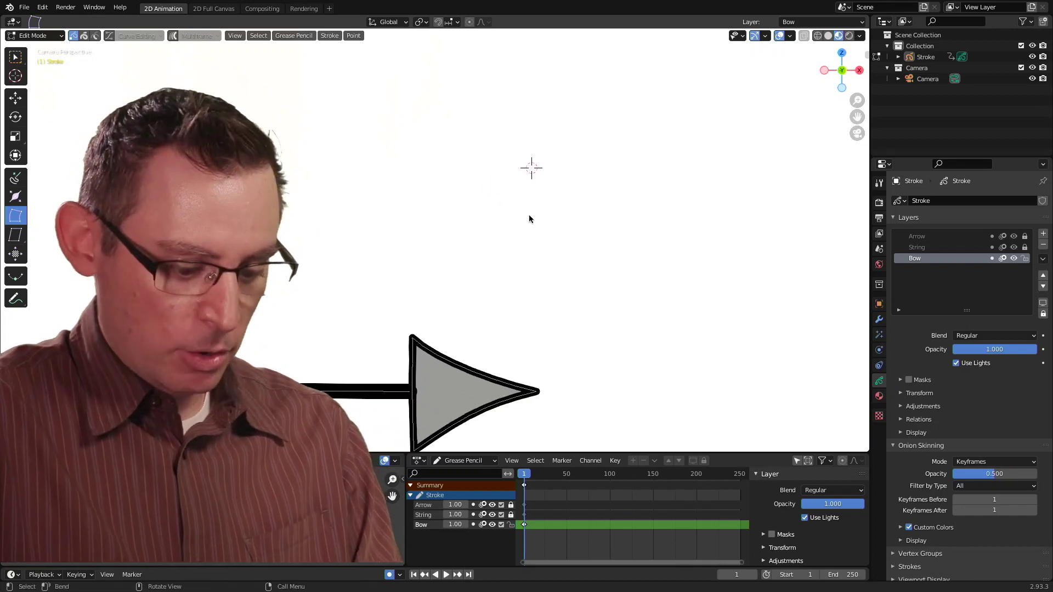
mouse_move(543, 109)
mouse_down()
mouse_move(486, 238)
mouse_move(482, 129)
mouse_up()
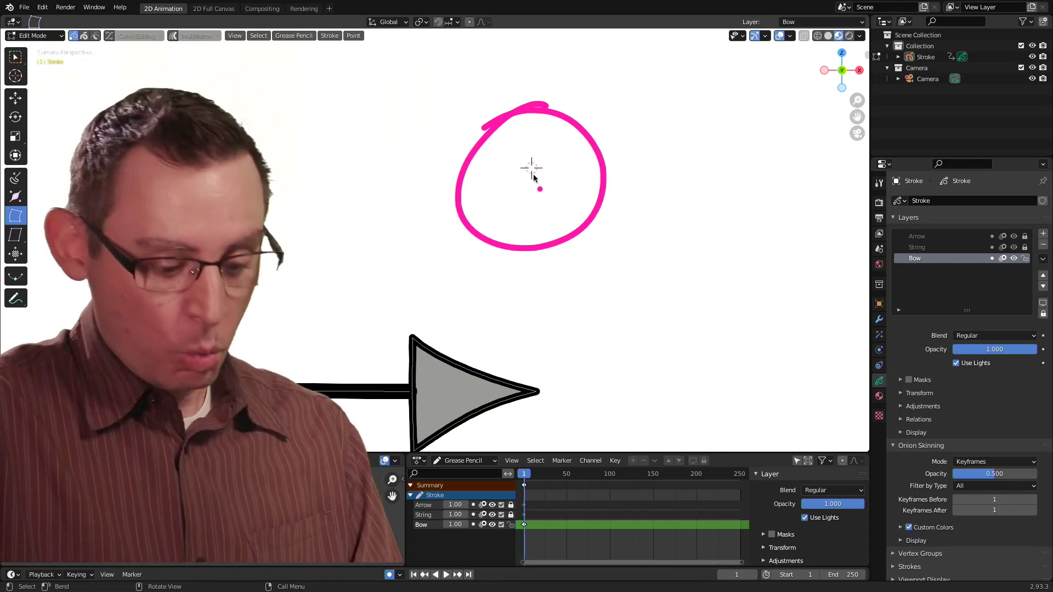
key(Escape)
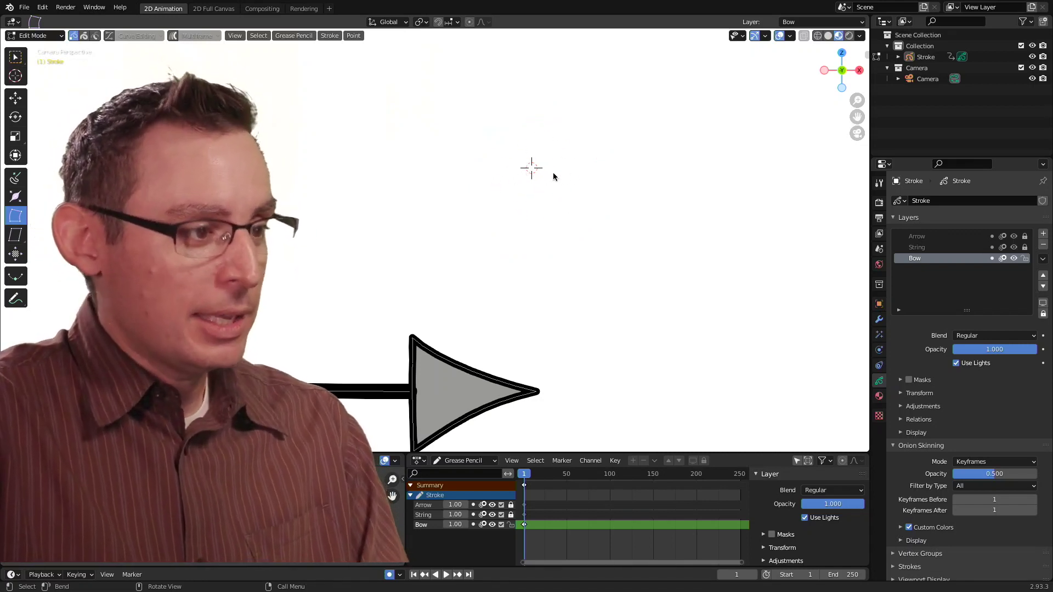
Try to bend a single point on the outer curve of the bow's upper limb
scroll(407, 227, down, 6)
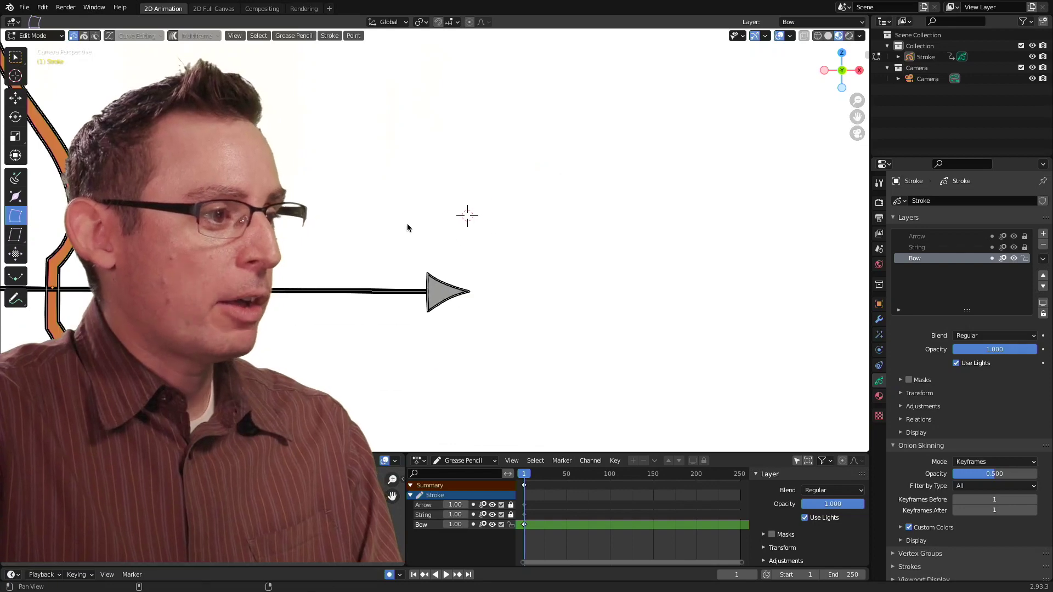
shift+middle_drag(408, 226, 667, 223)
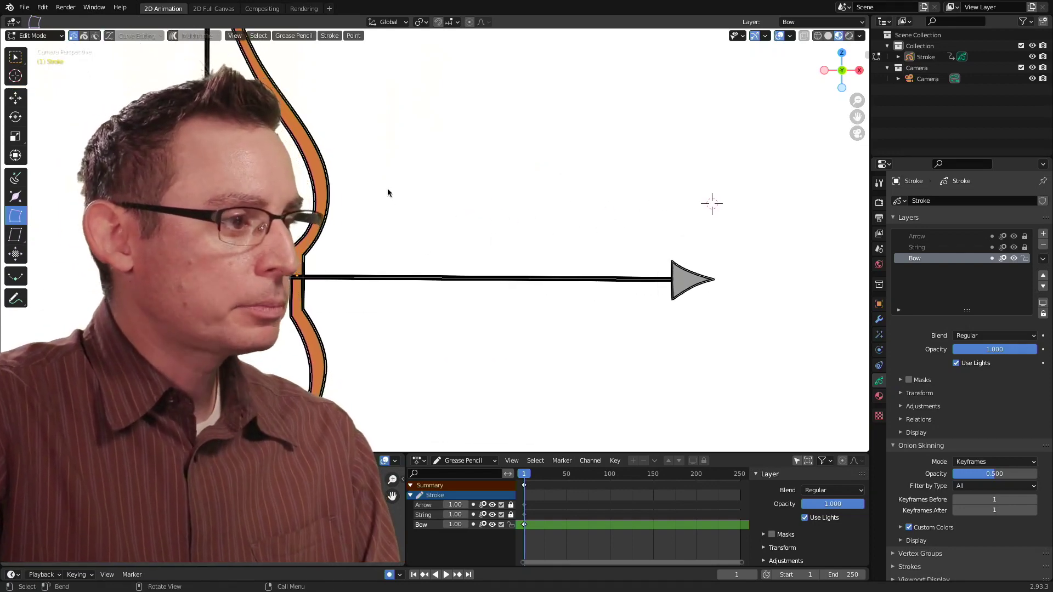
drag(329, 176, 332, 164)
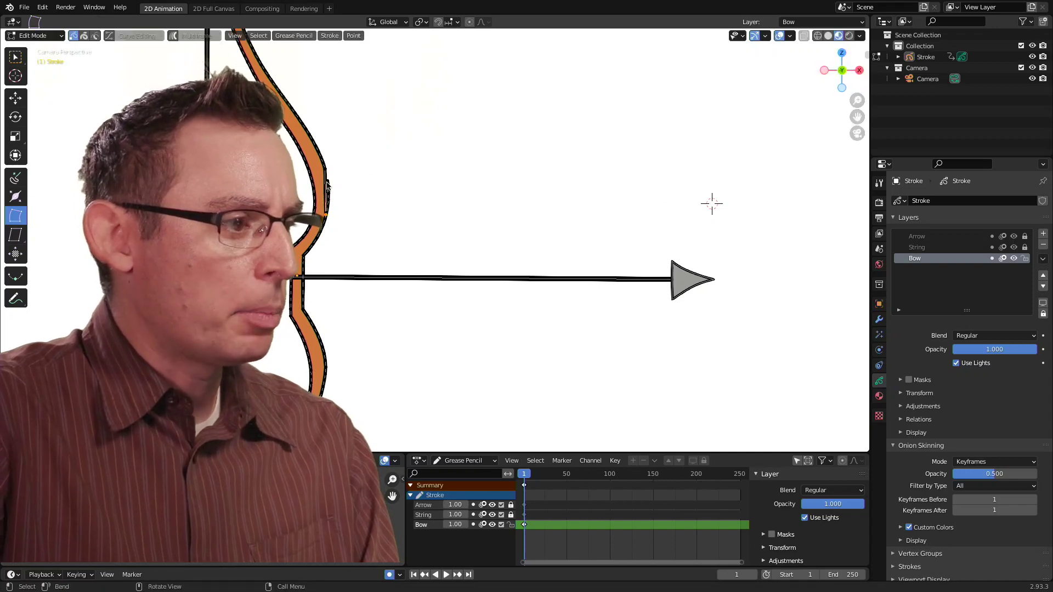
key(ctrl+z)
Box-select the points on the outer curve of the bow's upper limb and try to bend them about the 3D cursor
click(15, 57)
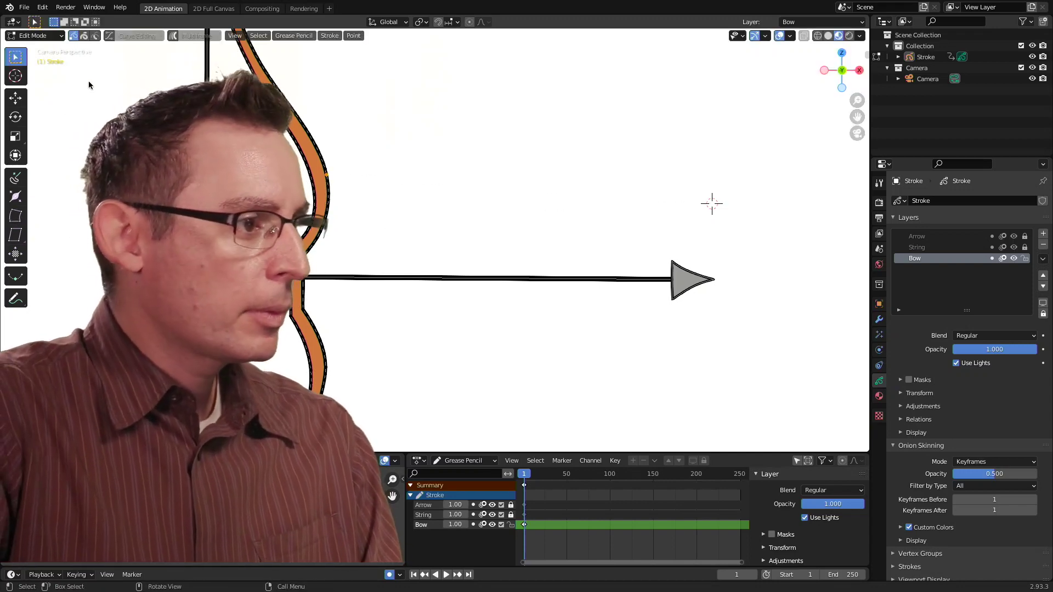
drag(269, 133, 395, 205)
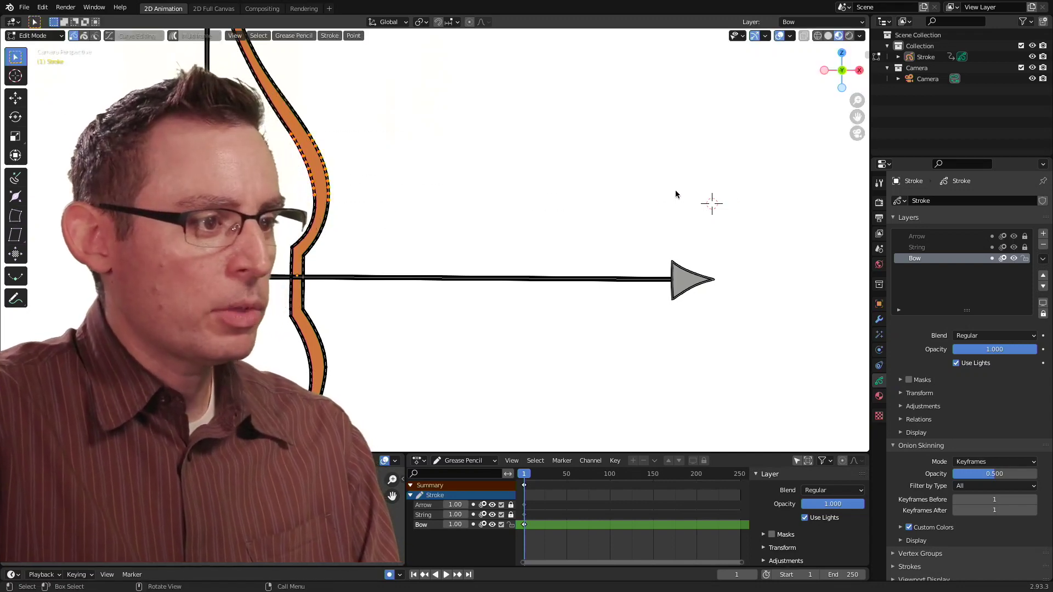
click(15, 216)
mouse_move(616, 228)
mouse_down()
mouse_move(632, 169)
mouse_move(590, 167)
mouse_move(551, 247)
mouse_move(561, 296)
mouse_move(571, 197)
mouse_move(646, 159)
mouse_move(592, 205)
mouse_move(578, 277)
mouse_move(625, 169)
mouse_move(592, 254)
mouse_move(607, 203)
mouse_move(604, 234)
mouse_up()
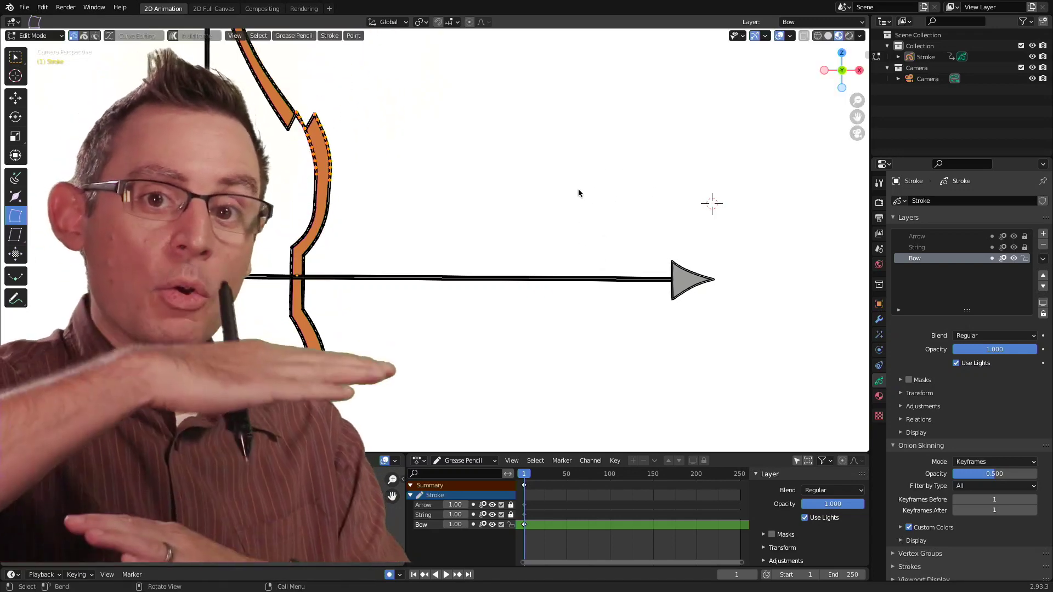
key(ctrl+z)
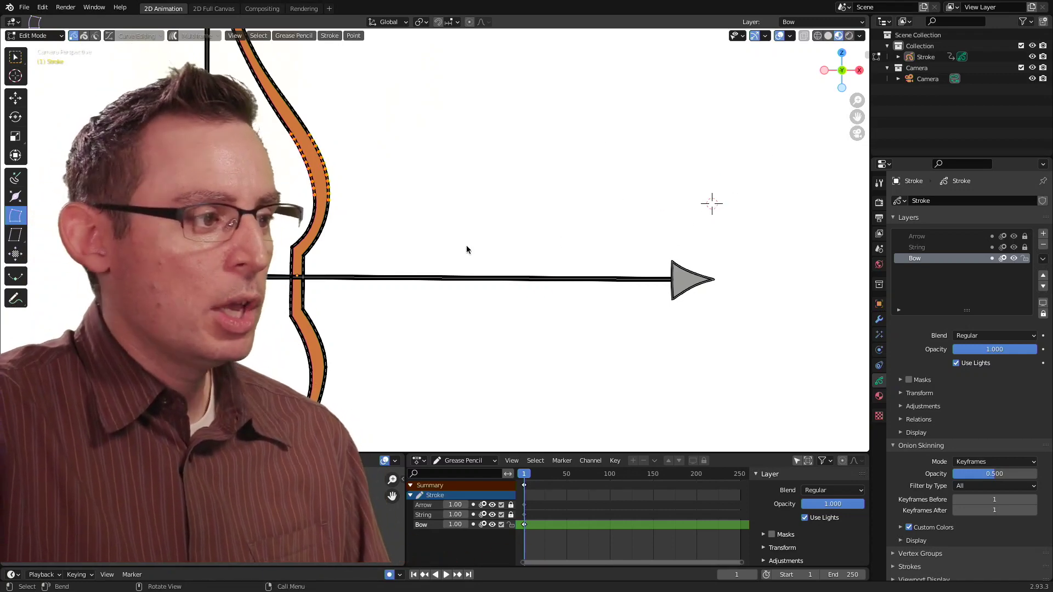
Deselect the bow points and place the 3D cursor with the Cursor tool in the empty space above the arrow shaft
key(alt+a)
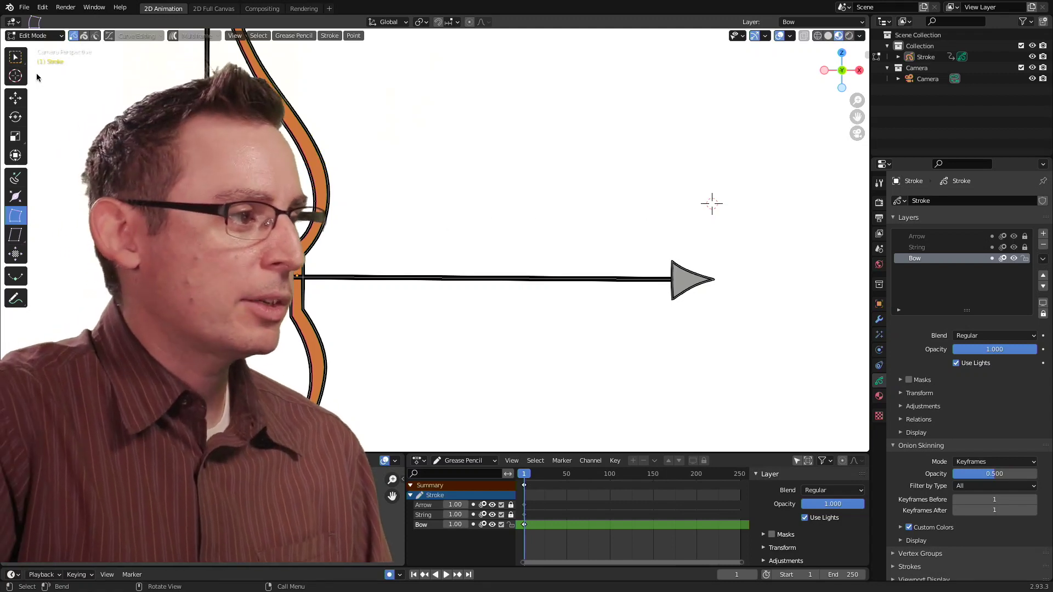
click(15, 57)
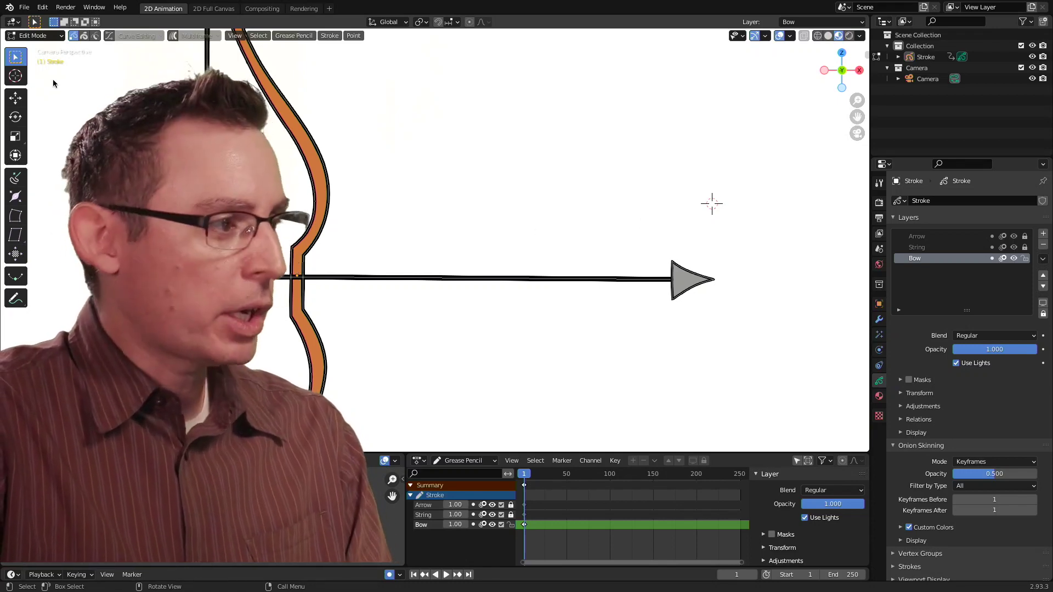
drag(41, 75, 129, 75)
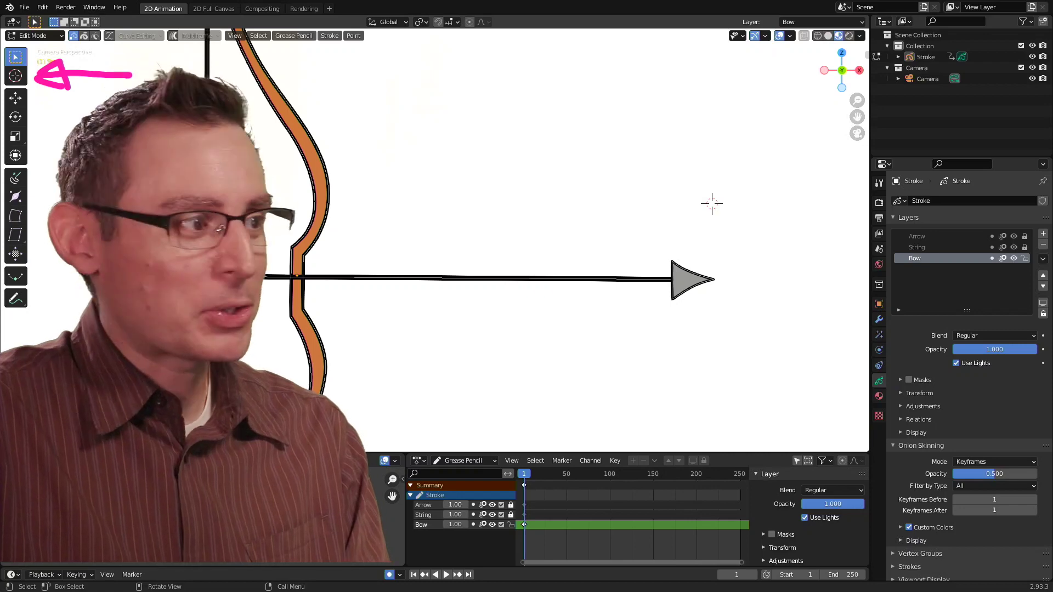
click(16, 81)
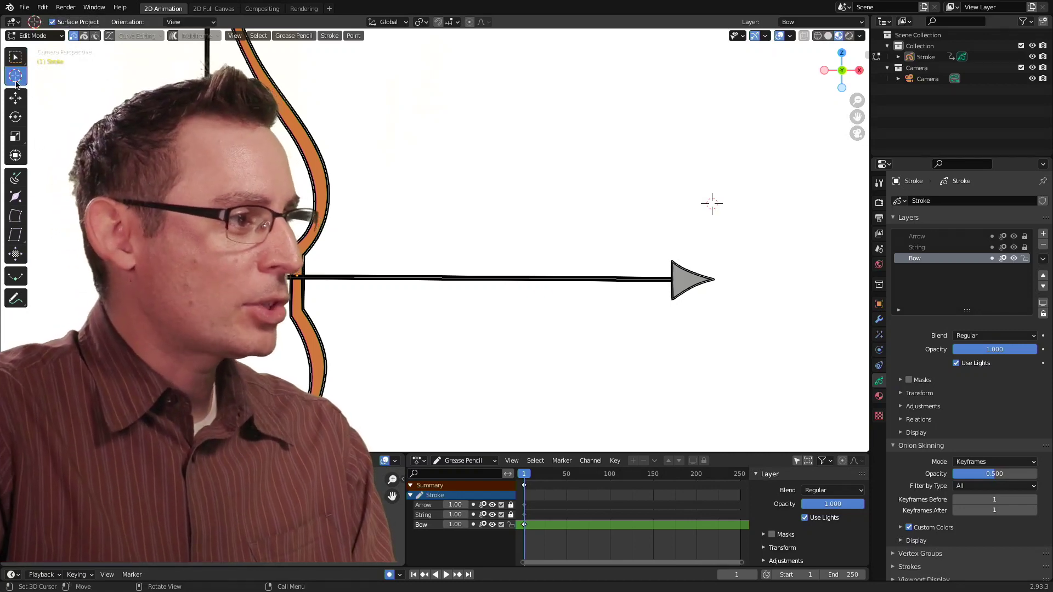
click(640, 200)
click(644, 125)
click(731, 157)
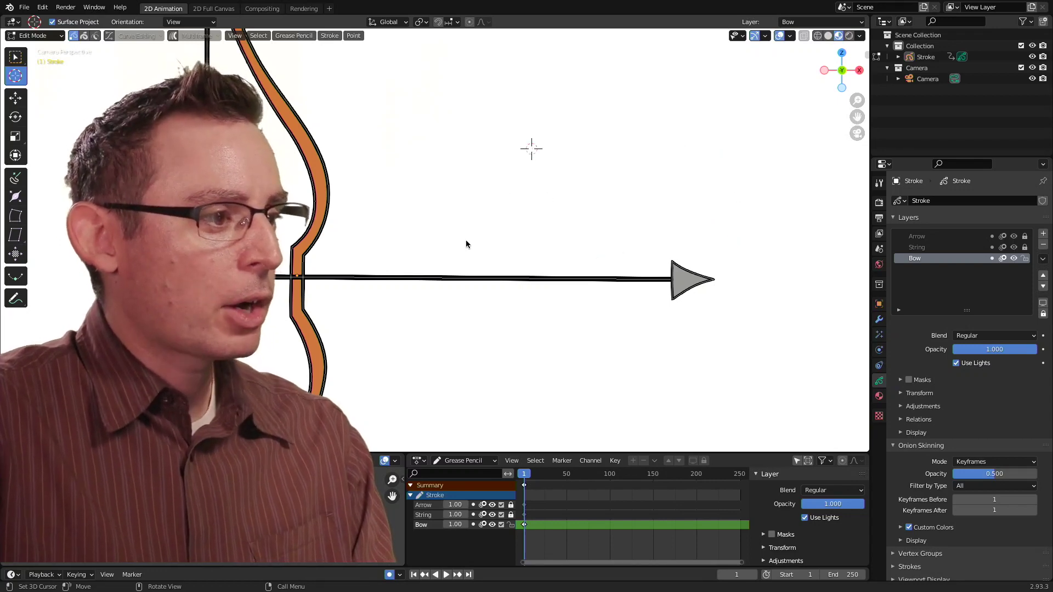
Move the 3D cursor freehand to several spots in the empty space above the arrow shaft with the Cursor tool
click(453, 256)
click(344, 258)
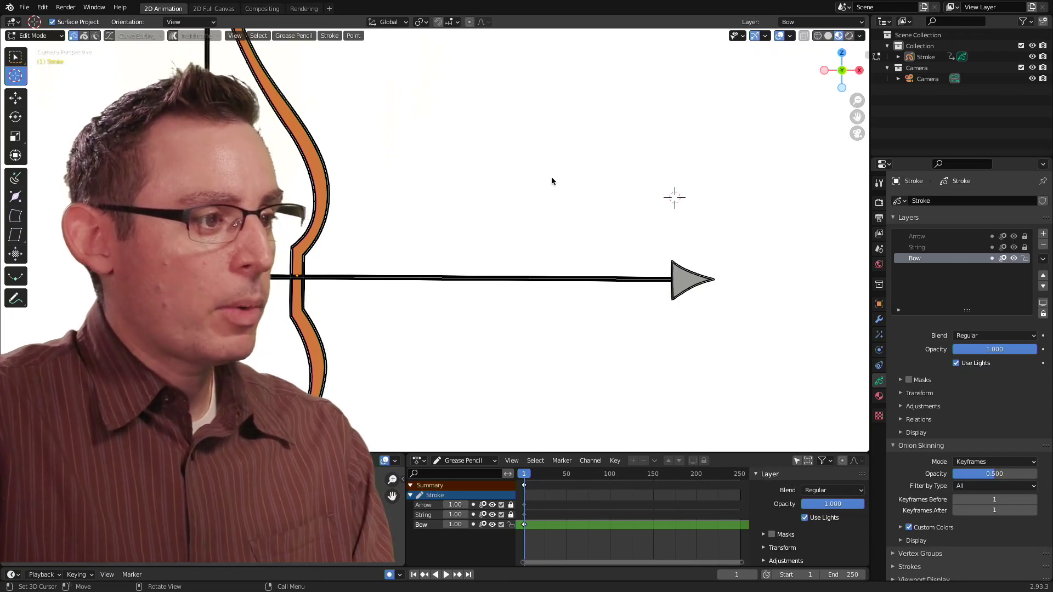
drag(551, 177, 430, 219)
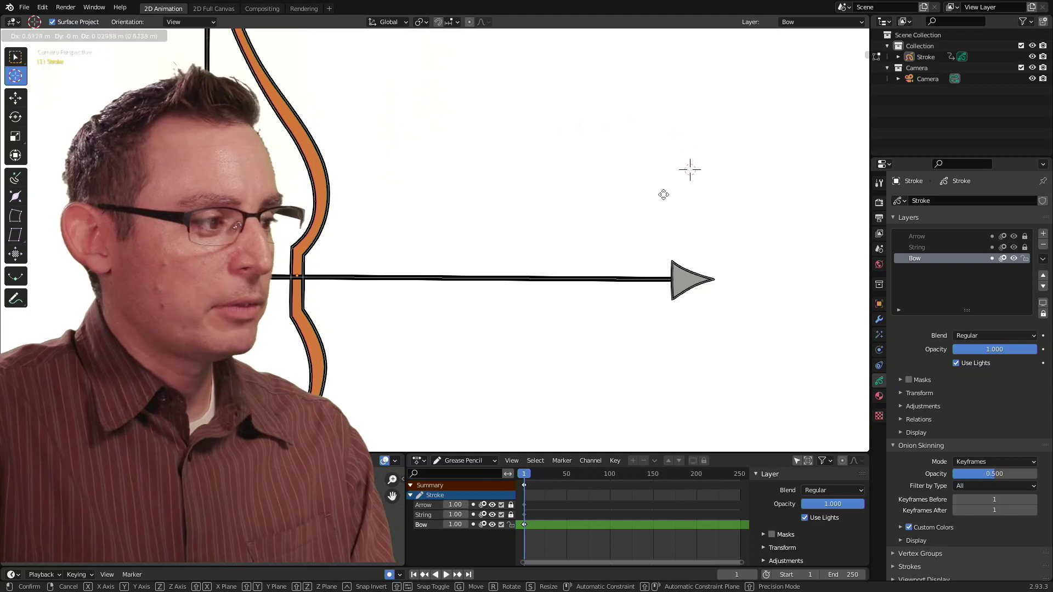
drag(530, 184, 488, 199)
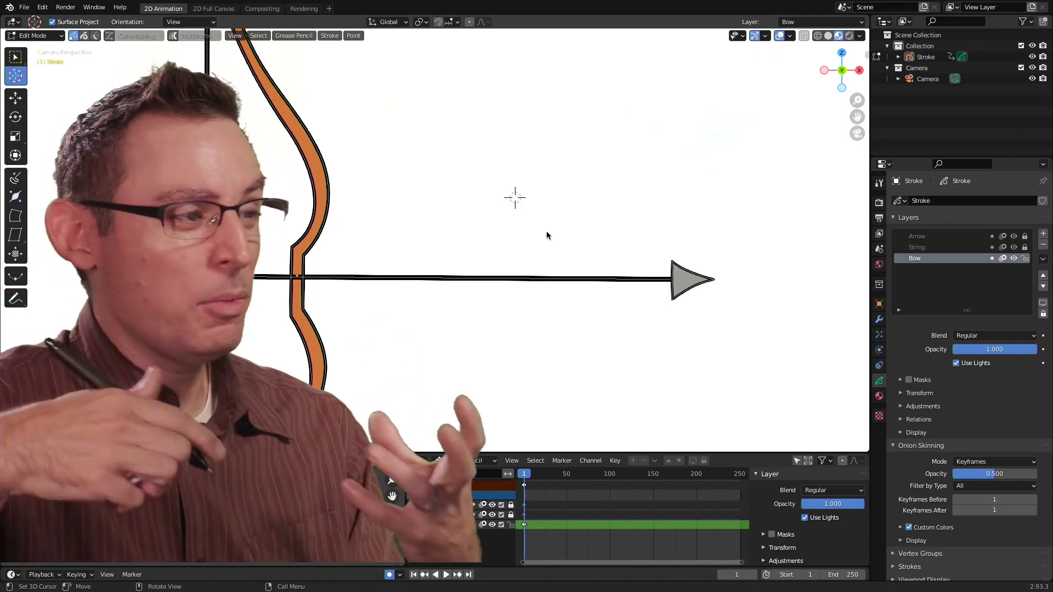
Try to place the 3D cursor freehand exactly on the arrowhead's tip
shift+middle_drag(734, 275, 540, 236)
scroll(540, 235, up, 6)
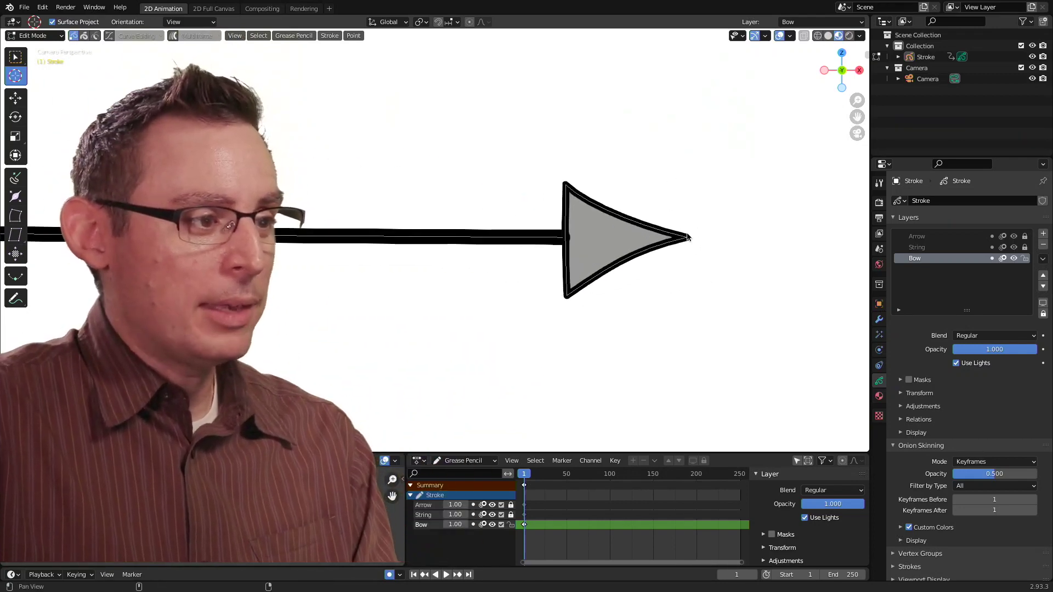
shift+middle_drag(839, 239, 626, 241)
scroll(626, 241, up, 4)
scroll(524, 236, up, 1)
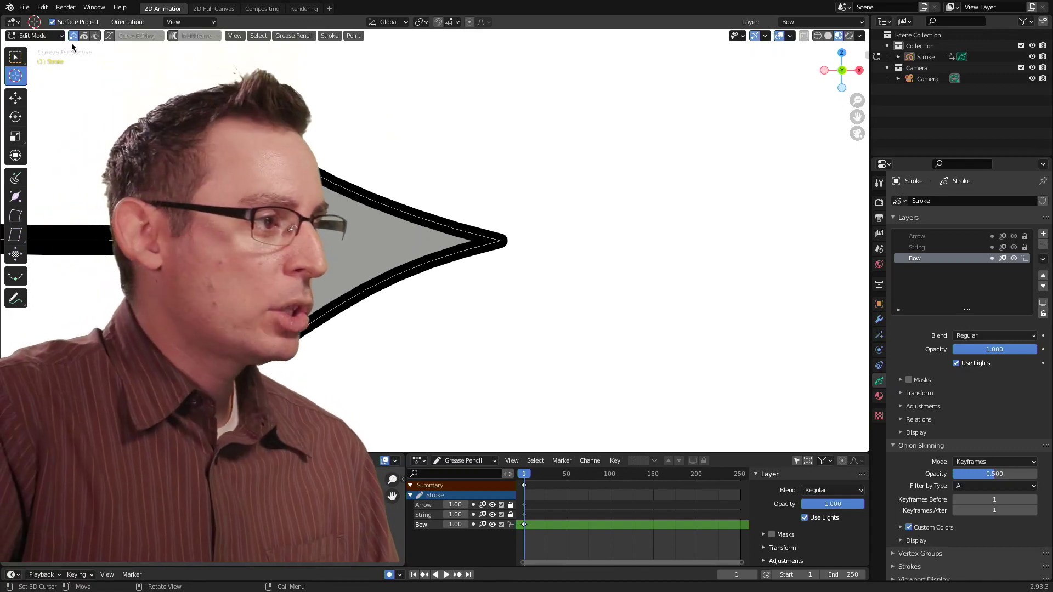
click(501, 241)
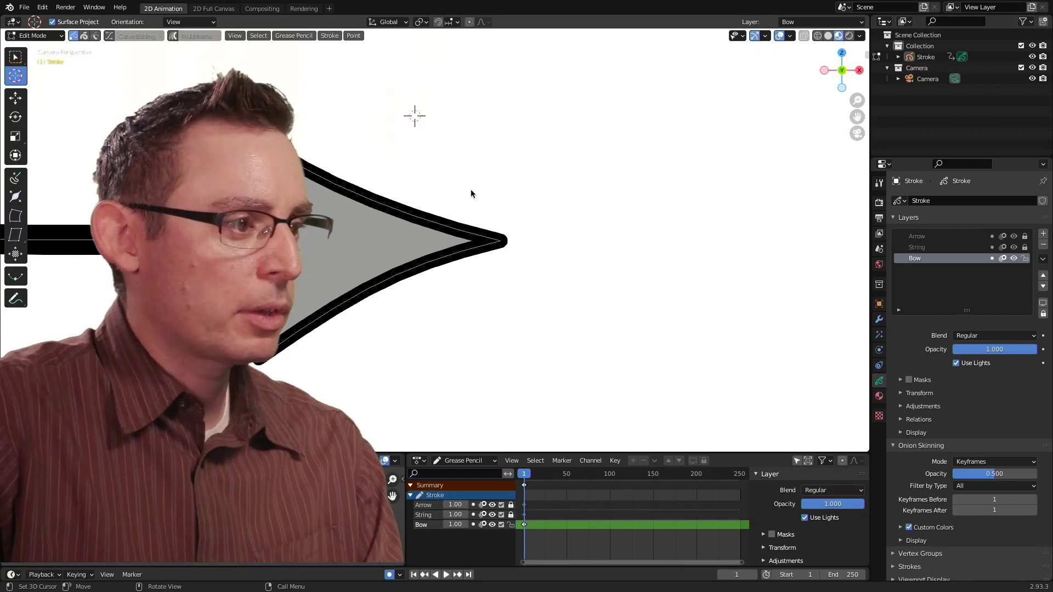
click(486, 202)
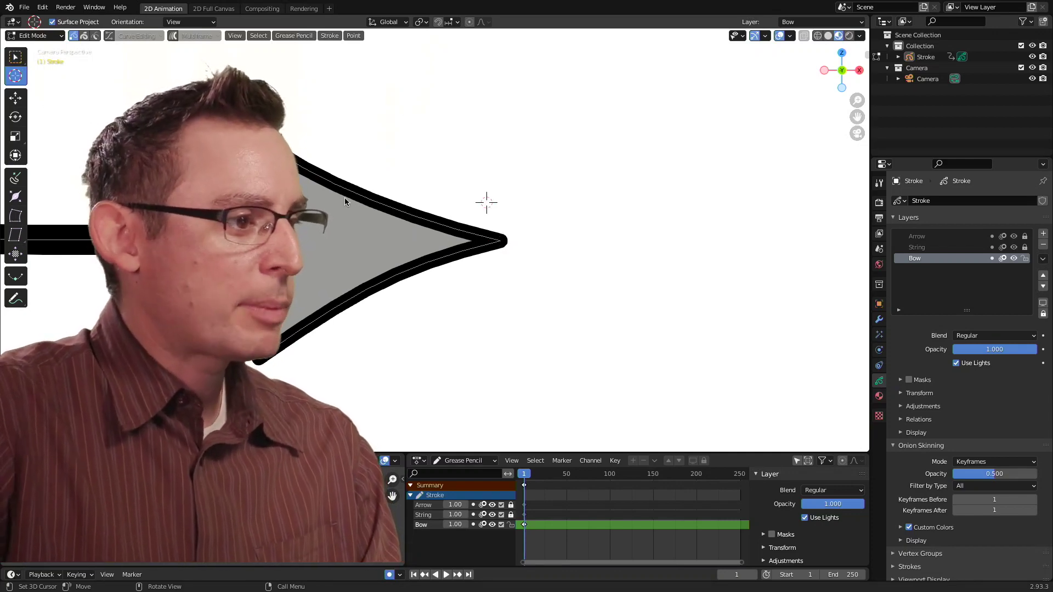
click(510, 253)
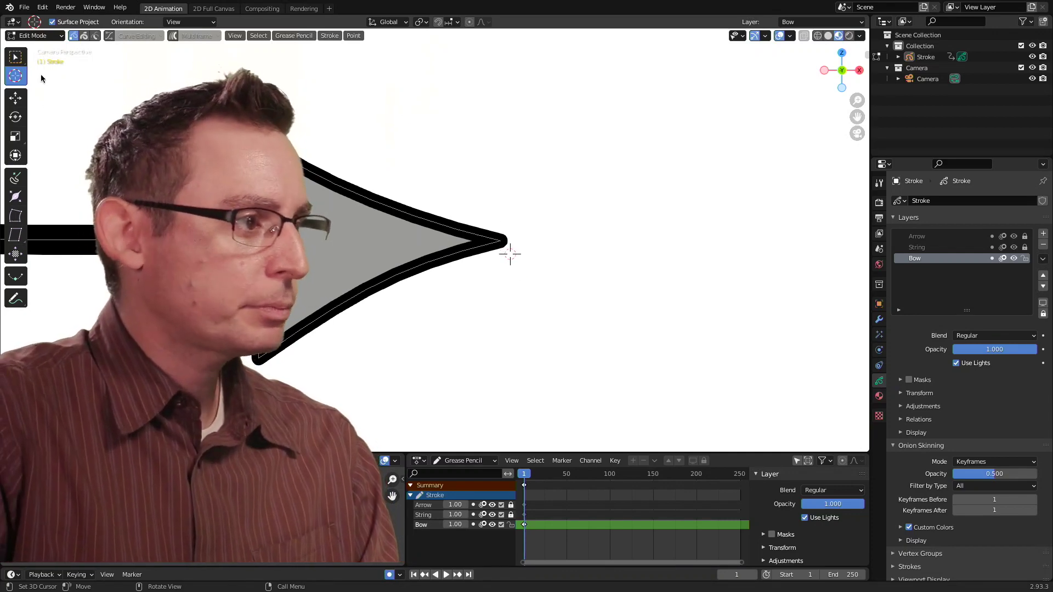
Unlock the Arrow layer and box-select the arrowhead's outline in Edit Mode
click(15, 56)
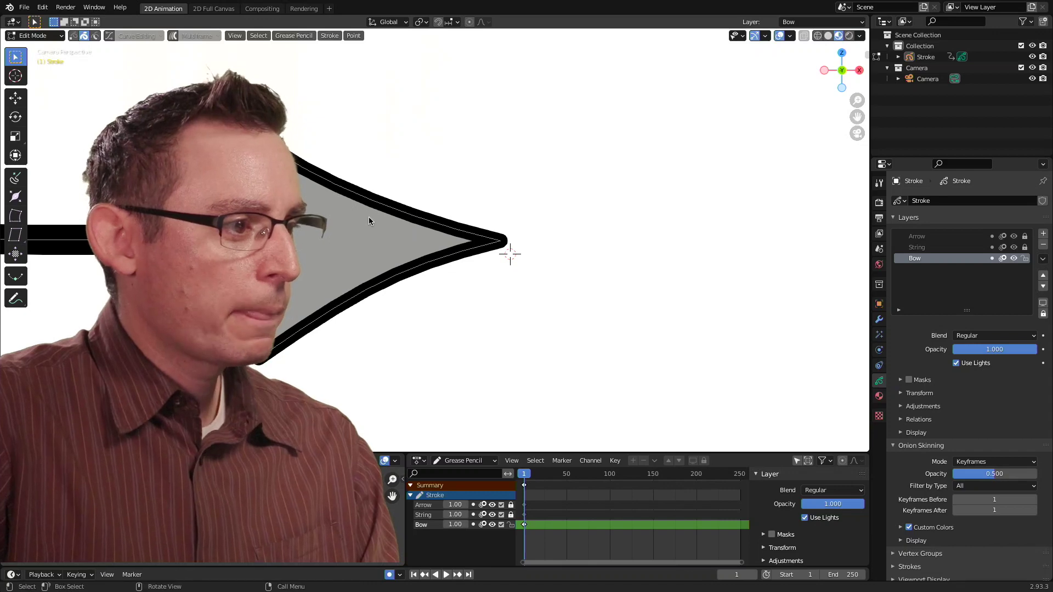
click(34, 35)
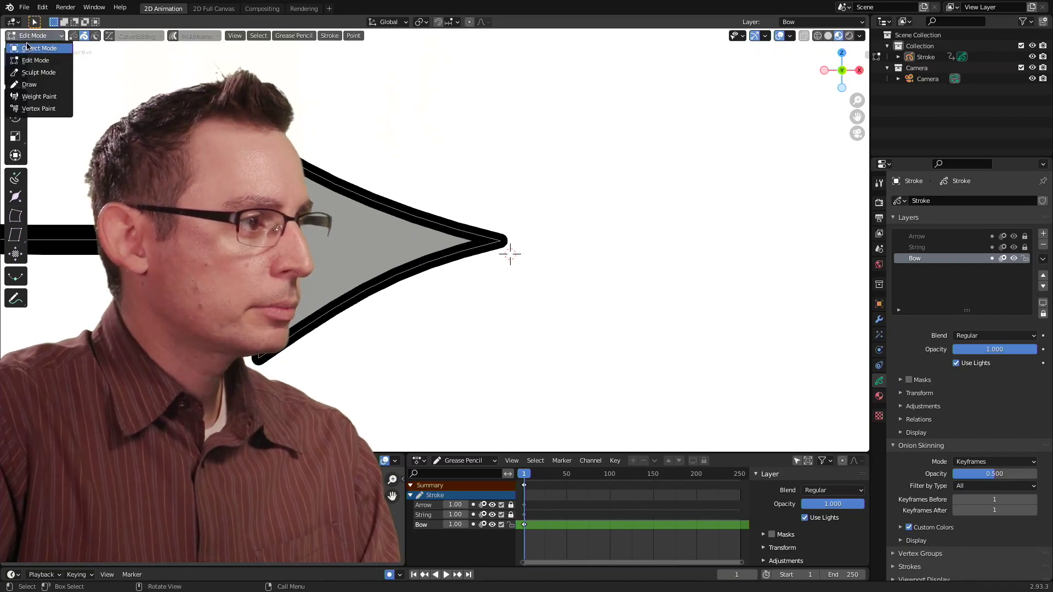
click(34, 52)
click(34, 36)
click(34, 61)
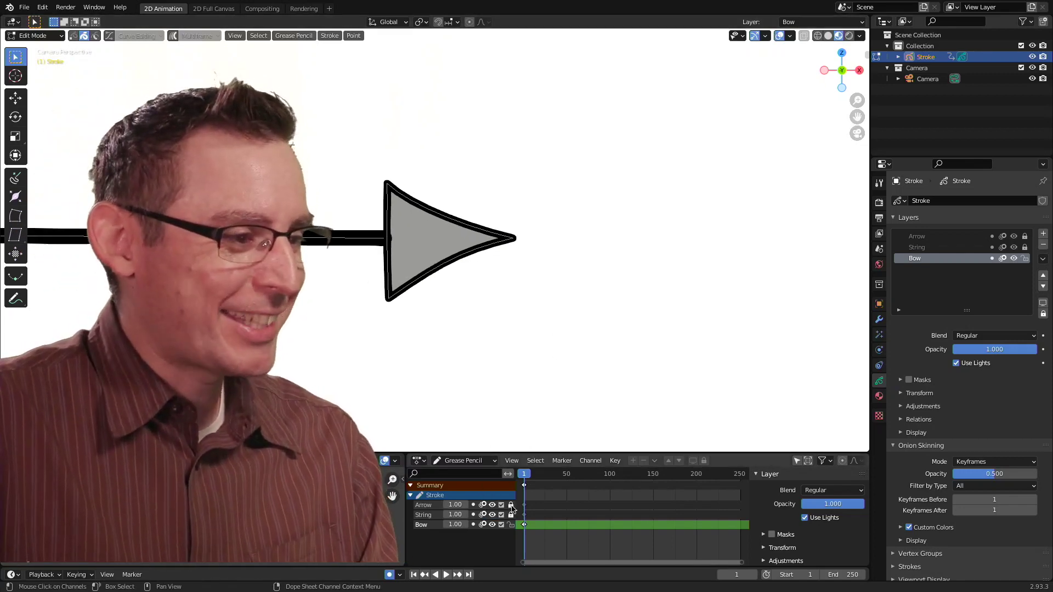
click(511, 504)
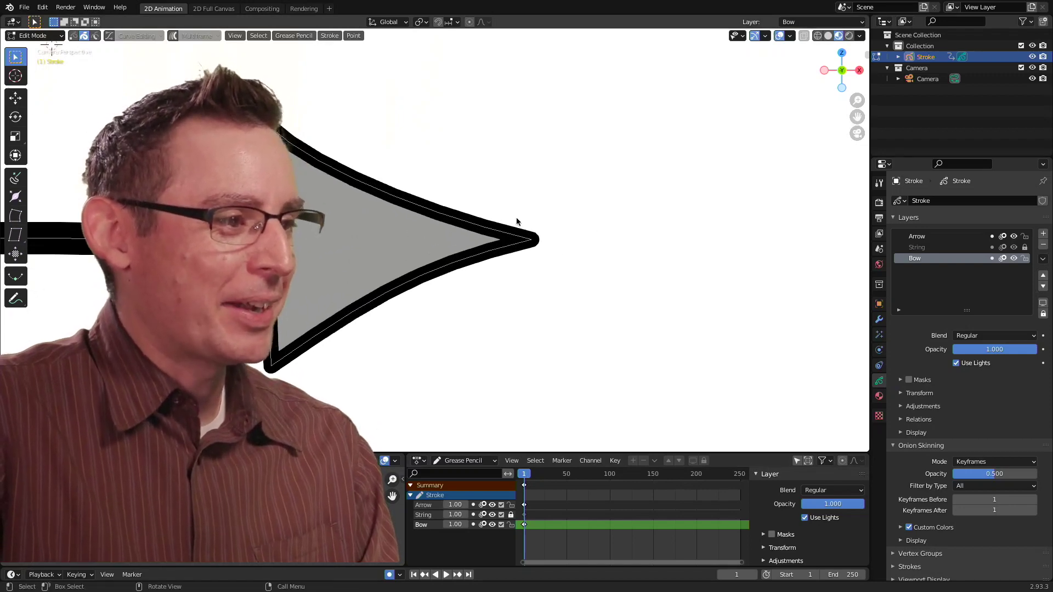
shift+middle_drag(544, 263, 596, 295)
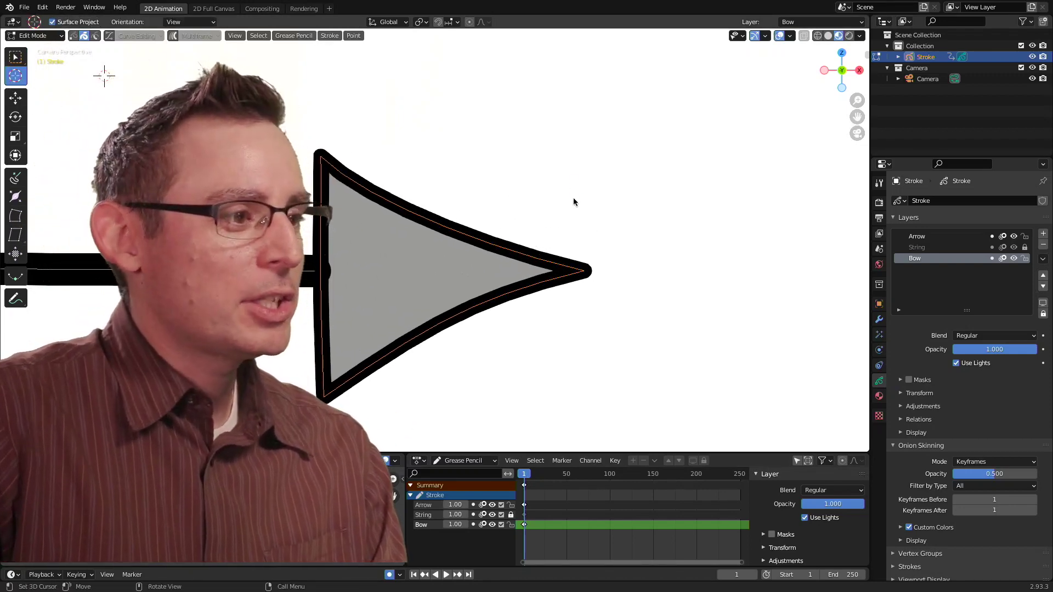
Switch to point selection and place the 3D cursor freehand near the arrowhead's tip
click(26, 65)
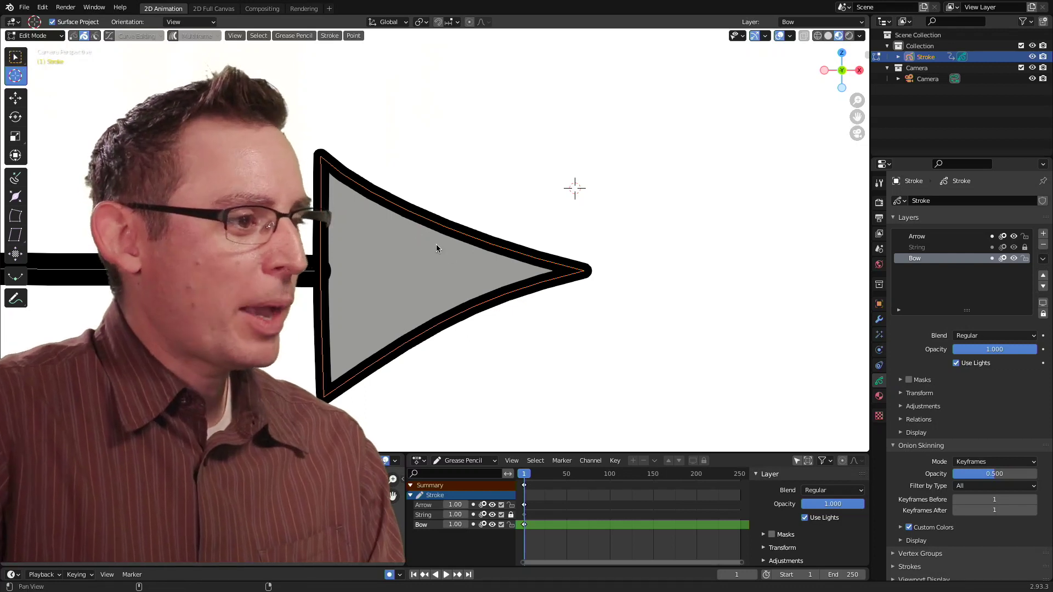
shift+middle_drag(514, 255, 446, 238)
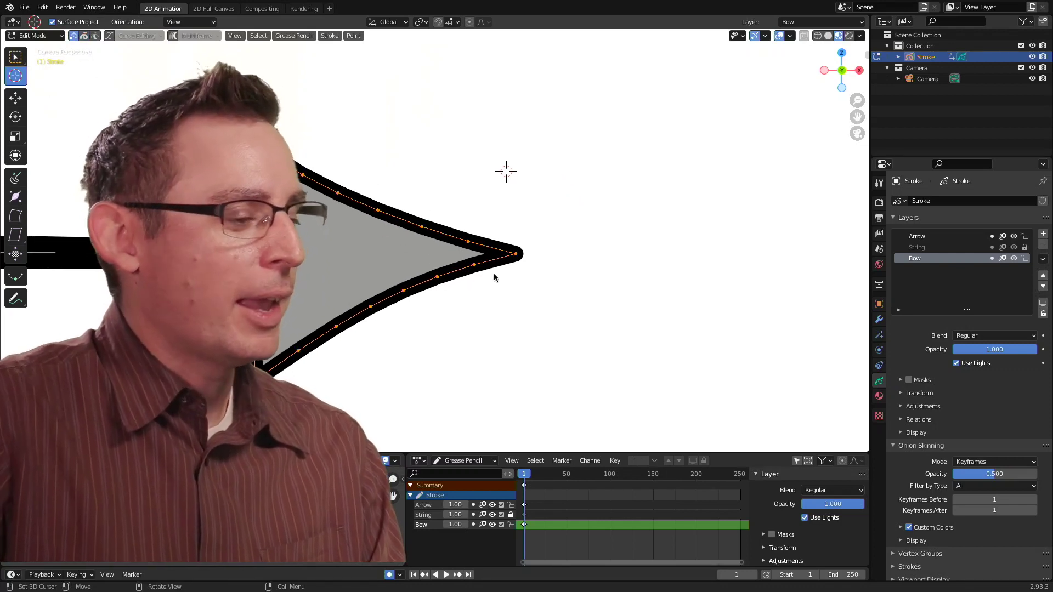
mouse_move(493, 277)
shift+middle_down()
mouse_move(455, 277)
mouse_move(507, 209)
mouse_move(541, 219)
shift+middle_up()
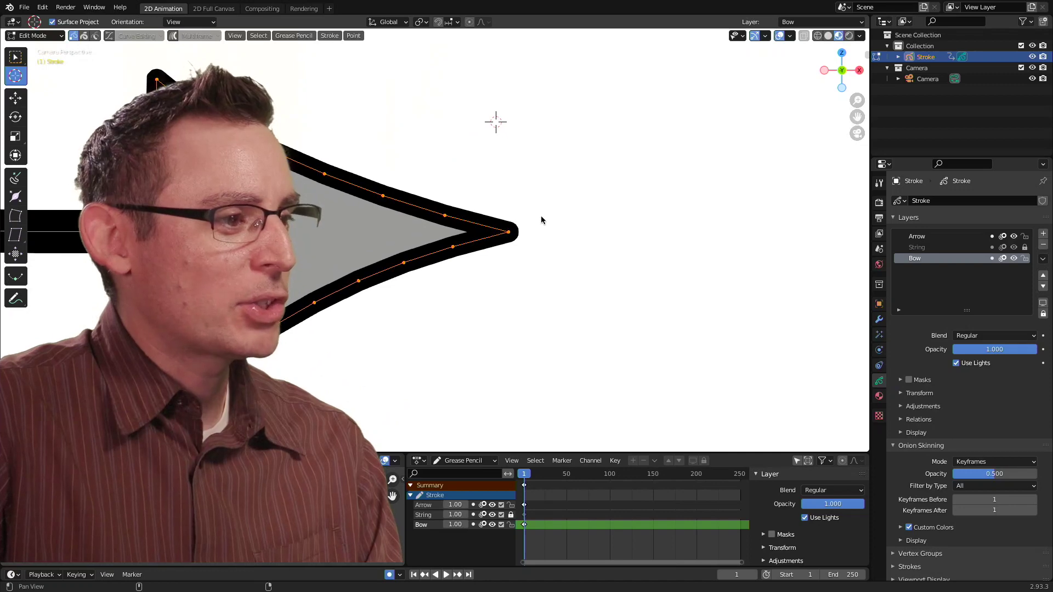
click(551, 274)
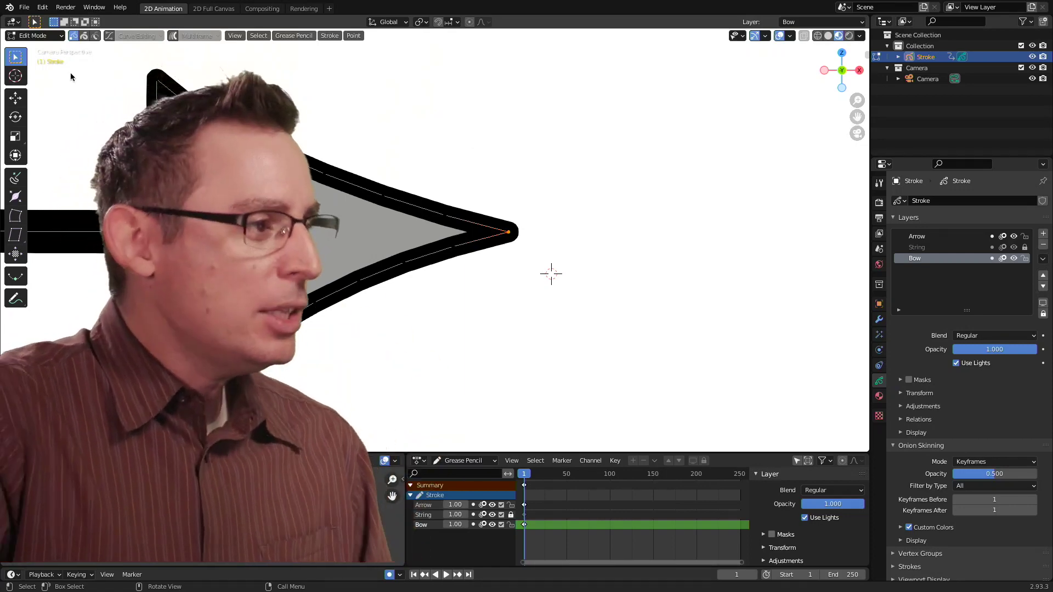
With only the arrowhead's tip point selected, move the 3D cursor into empty space and snap it back using Cursor to Selected
click(16, 75)
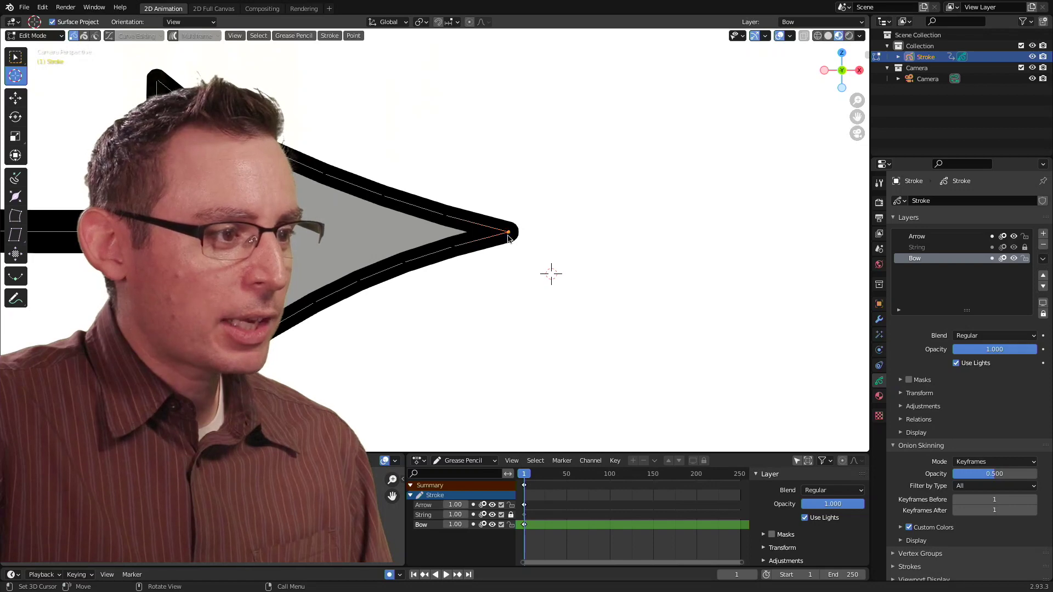
click(654, 118)
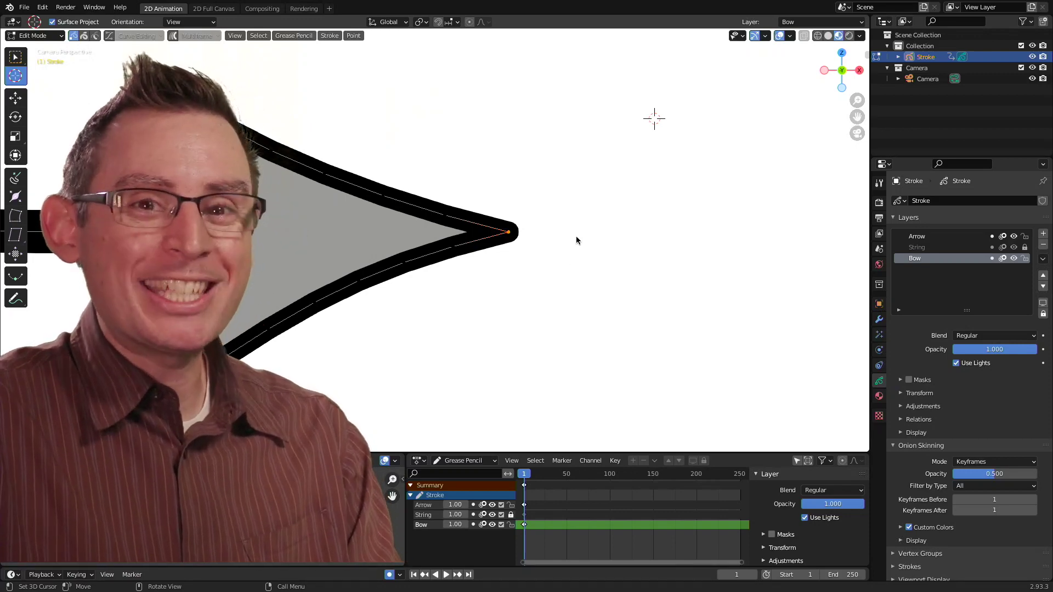
key(shift+s)
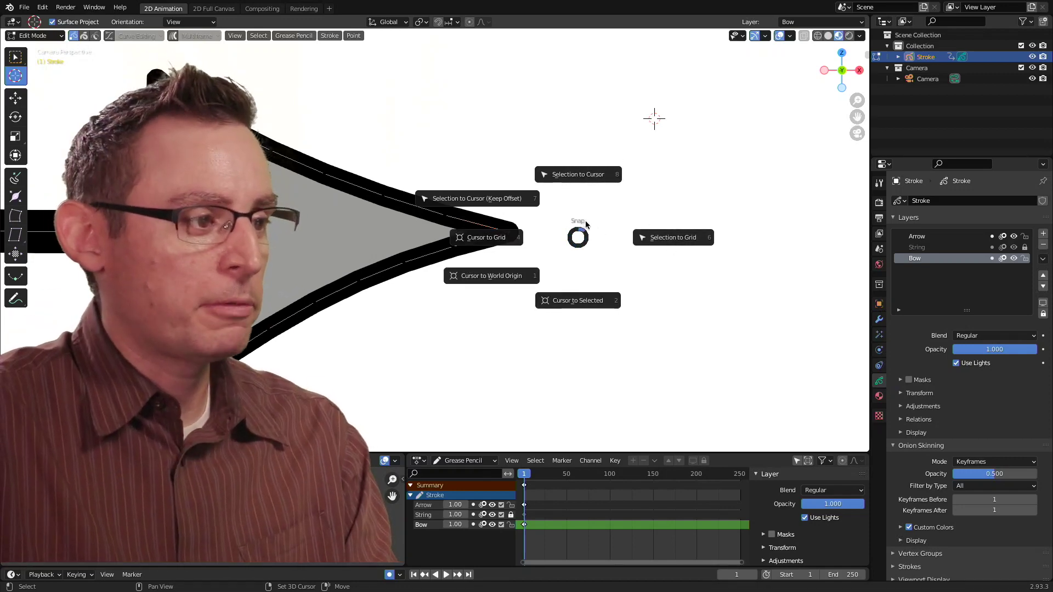
click(593, 310)
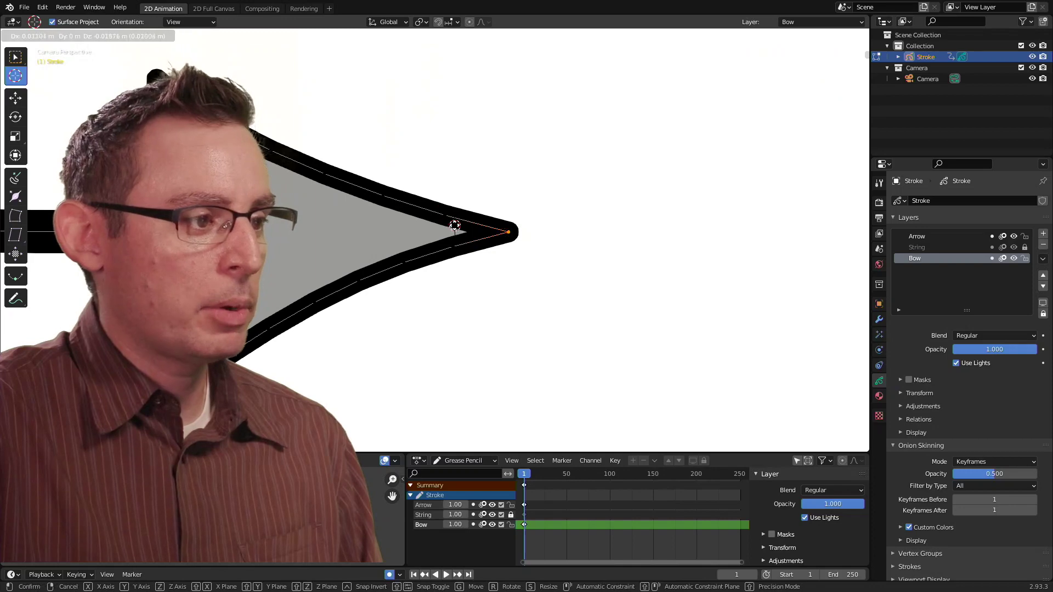
Select the point beside the tip on the arrowhead's upper edge and snap the 3D cursor to it with Cursor to Selected
click(488, 159)
click(15, 56)
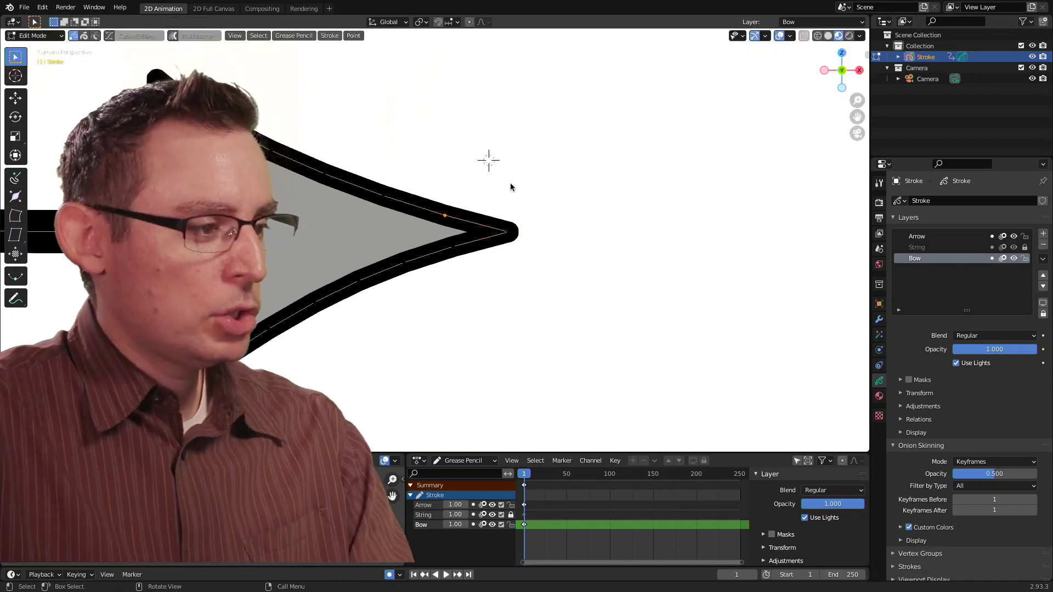
key(shift+s)
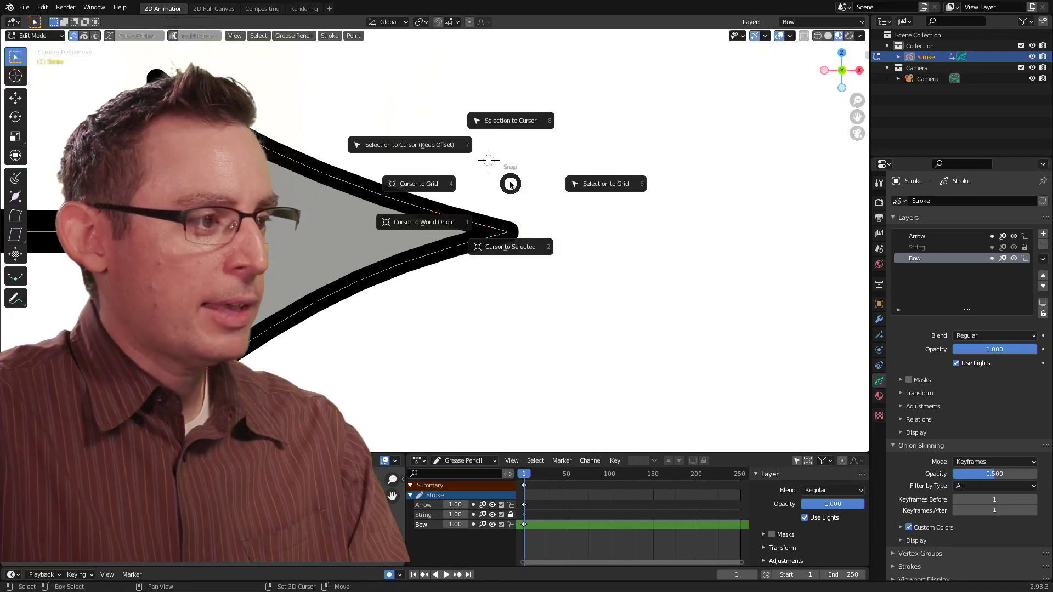
click(511, 251)
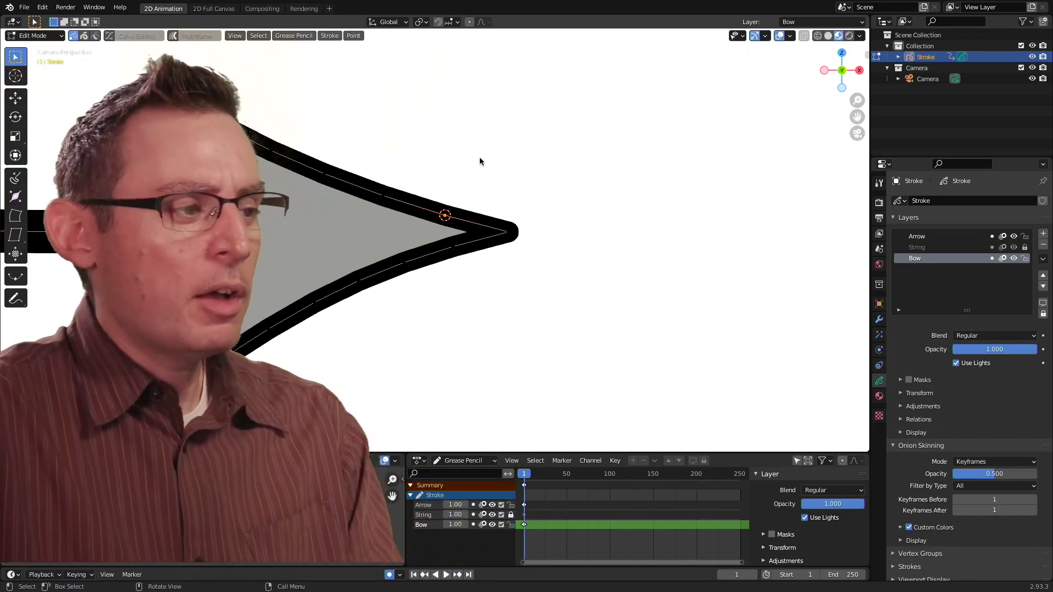
Examine the Stroke object's origin point where the arrow shaft crosses the bow's grip
scroll(619, 158, down, 6)
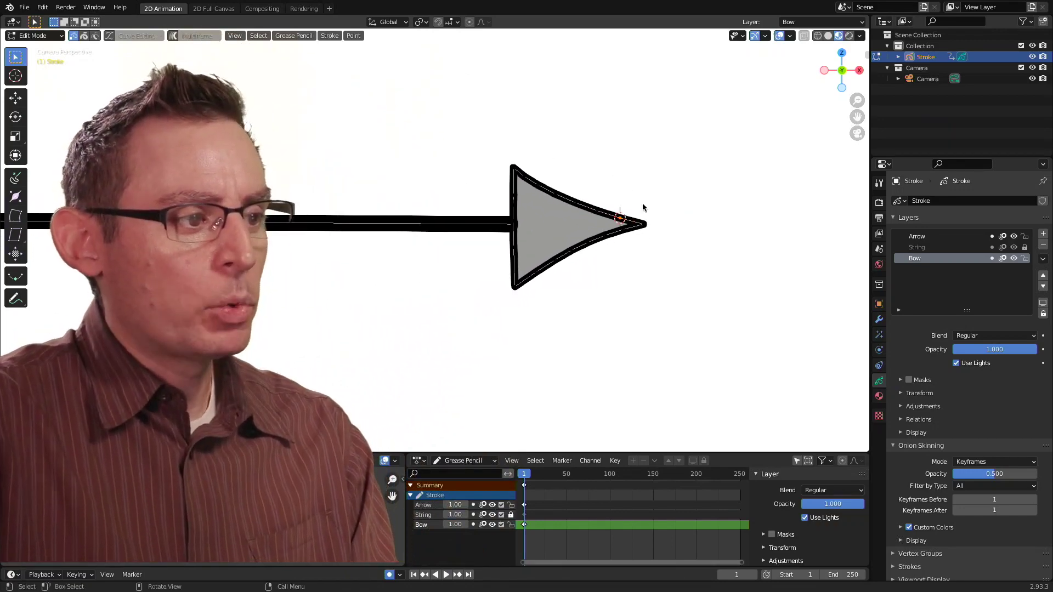
scroll(614, 208, down, 2)
scroll(559, 192, down, 1)
shift+middle_drag(538, 180, 666, 184)
shift+middle_drag(603, 193, 662, 189)
scroll(557, 189, down, 1)
shift+middle_drag(553, 189, 596, 189)
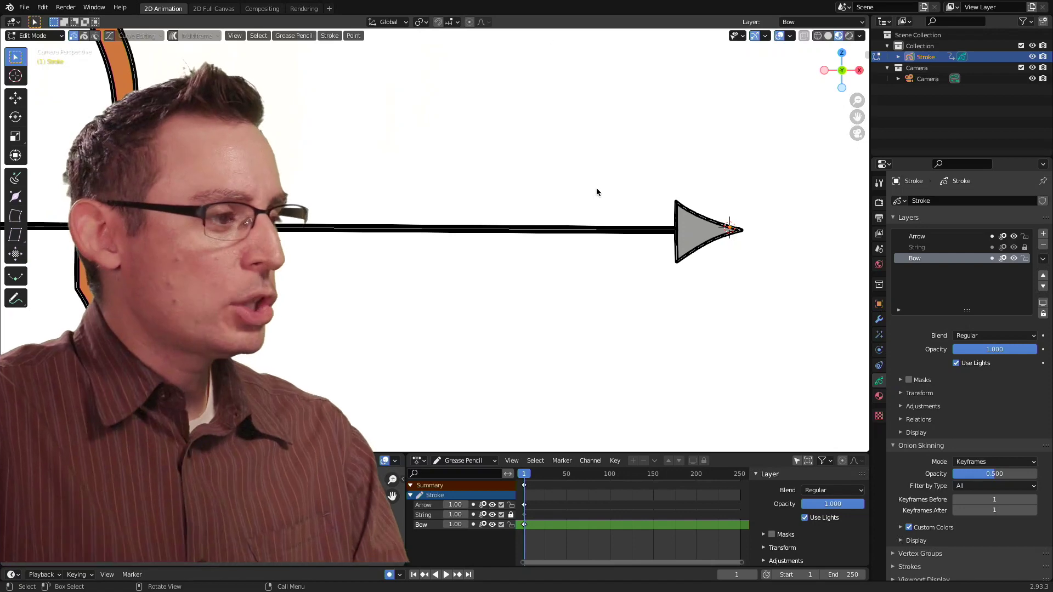
shift+middle_drag(125, 214, 669, 185)
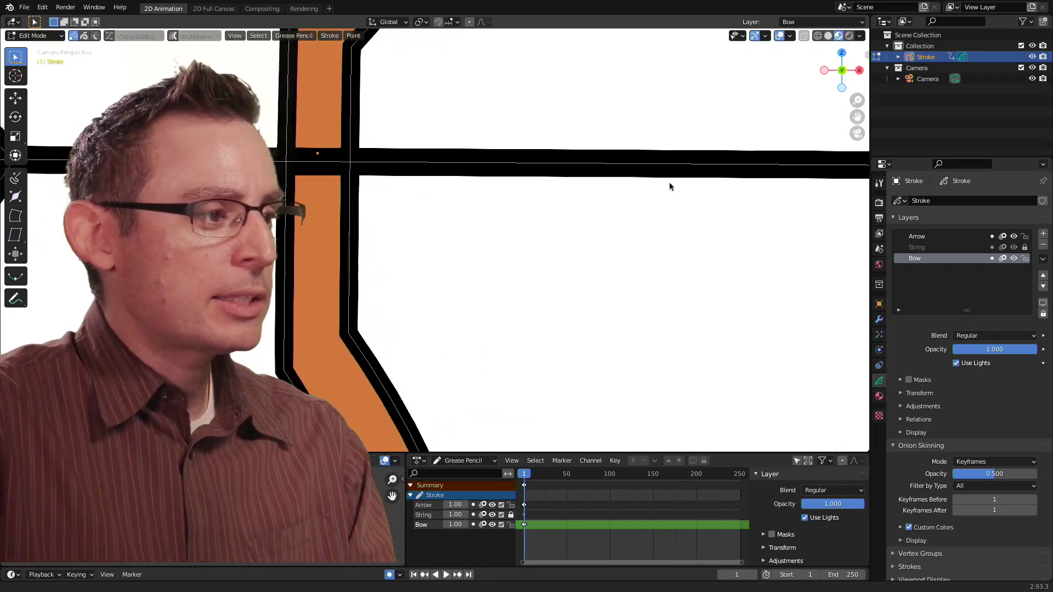
shift+middle_drag(435, 186, 562, 266)
scroll(562, 268, up, 7)
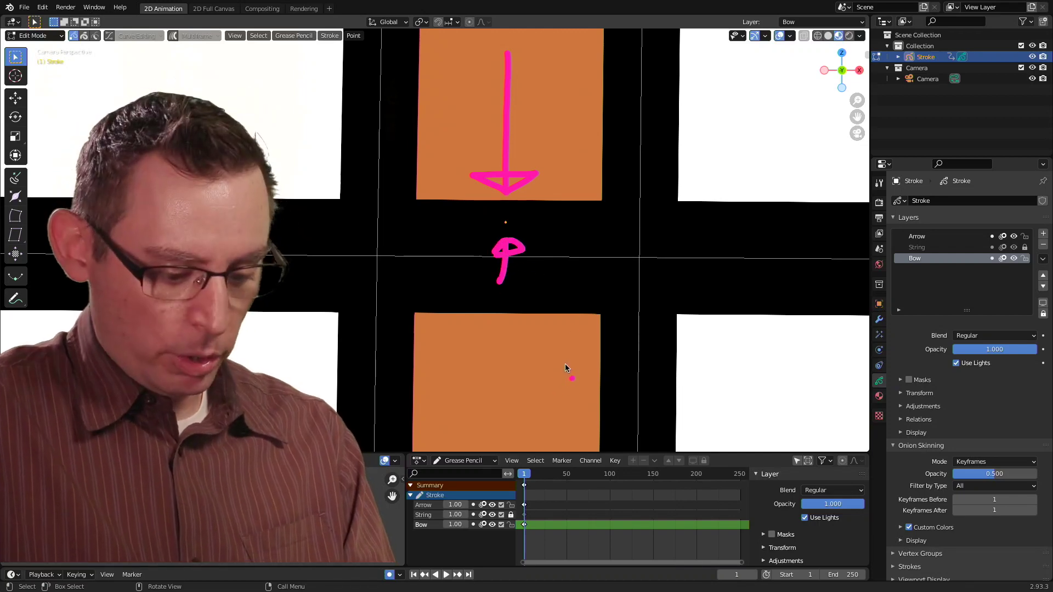
key(Escape)
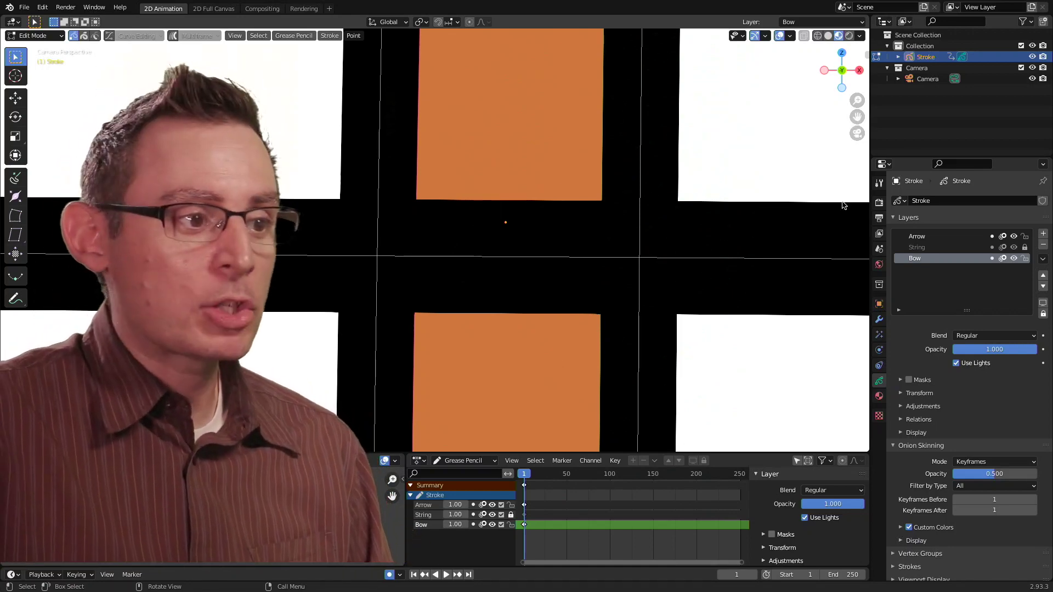
Show the Stroke object's transform properties and inspect the area around its origin point at the bow's grip
click(879, 305)
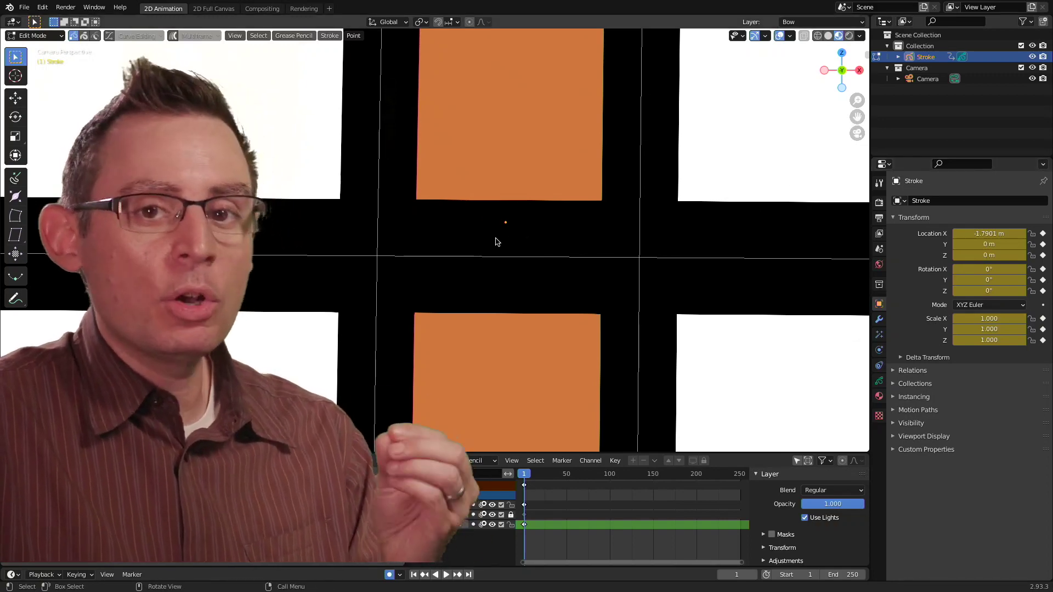
mouse_move(641, 218)
ctrl+middle_down()
mouse_move(505, 232)
mouse_move(435, 265)
ctrl+middle_up()
mouse_move(461, 230)
ctrl+middle_down()
mouse_move(488, 261)
mouse_move(322, 273)
mouse_move(378, 280)
mouse_move(325, 245)
mouse_move(415, 249)
mouse_move(308, 258)
mouse_move(499, 245)
ctrl+middle_up()
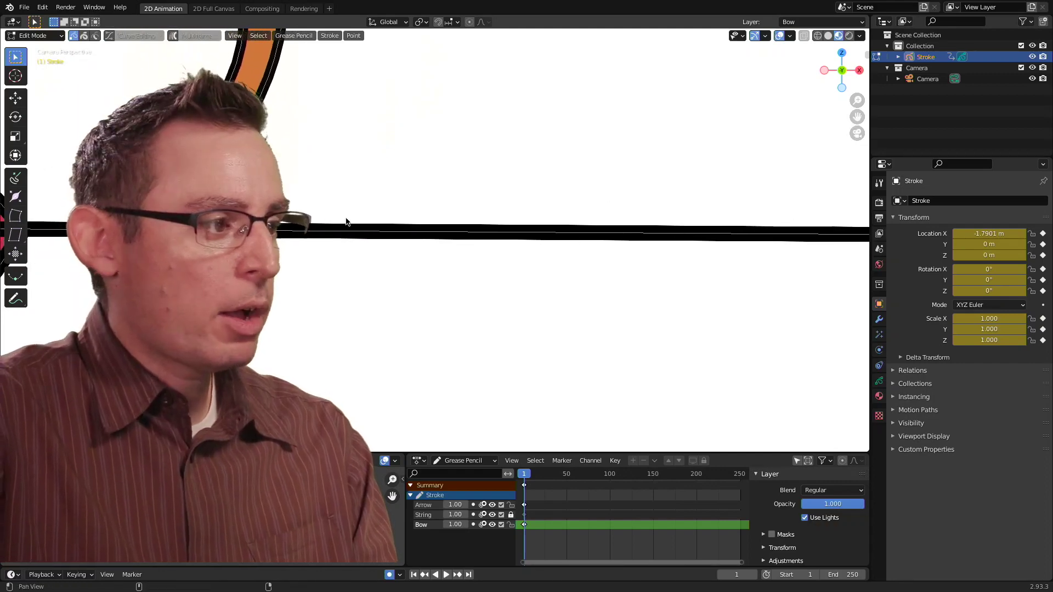
mouse_move(346, 222)
shift+middle_down()
mouse_move(581, 205)
mouse_move(327, 181)
mouse_move(433, 233)
shift+middle_up()
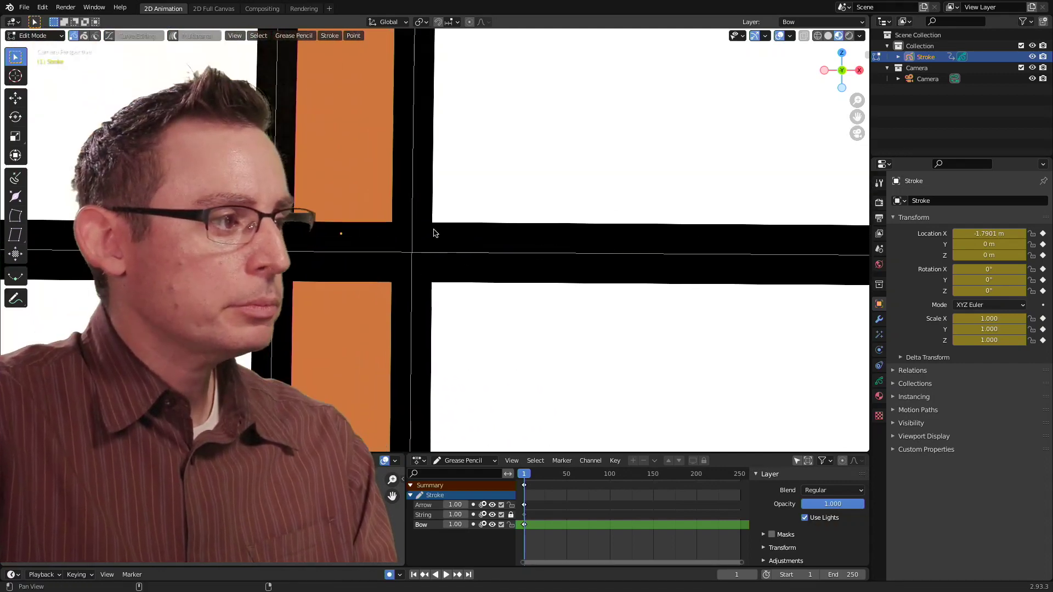
Place the 3D cursor in the empty space beside the bow's grip, just above the arrow shaft, and return to the selection tool
click(15, 76)
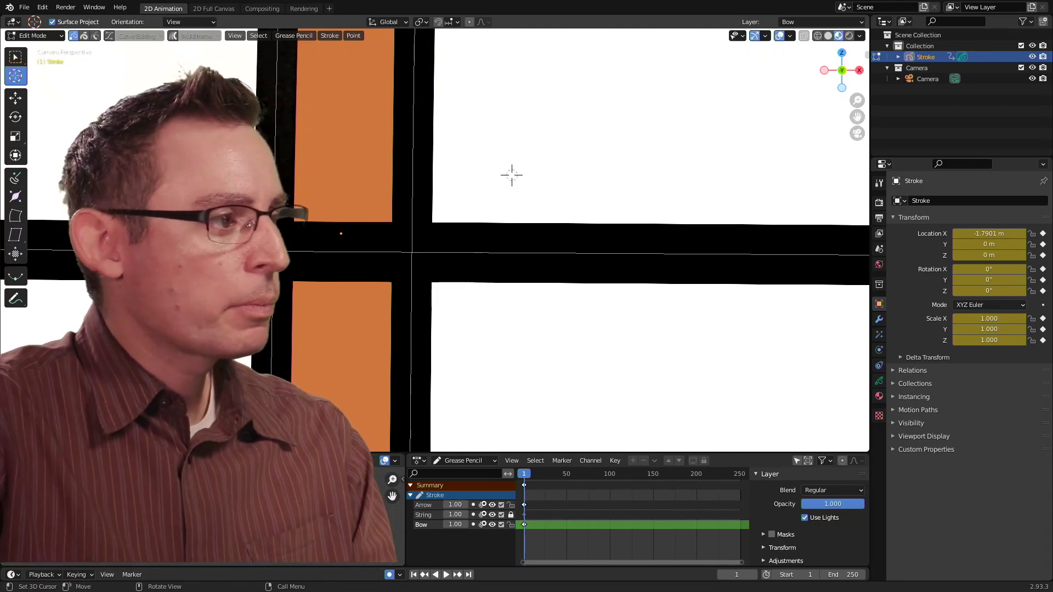
click(16, 56)
shift+middle_drag(437, 207, 441, 236)
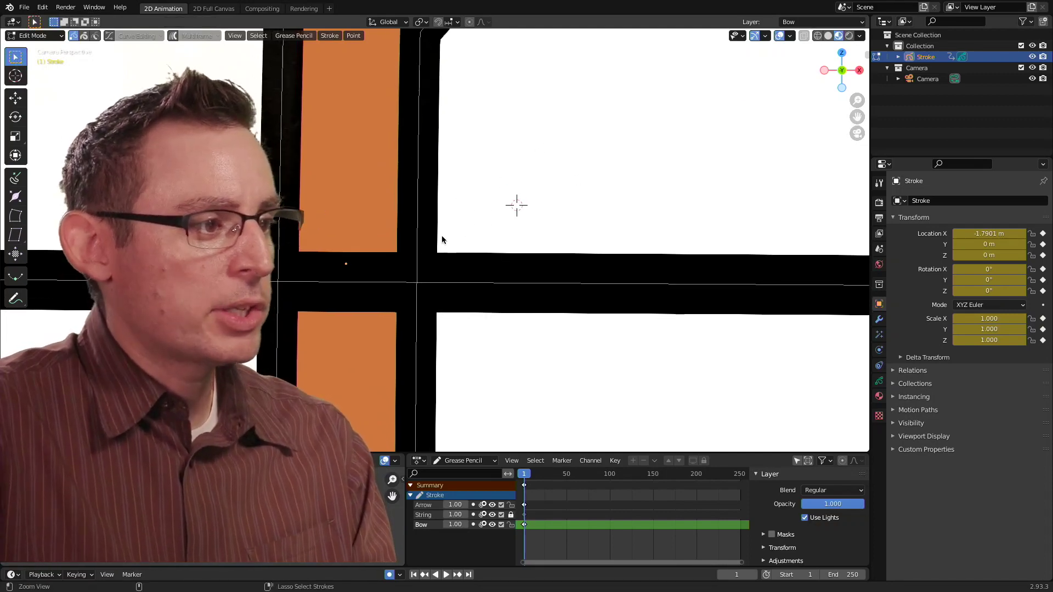
scroll(440, 236, up, 4)
shift+middle_drag(512, 238, 558, 222)
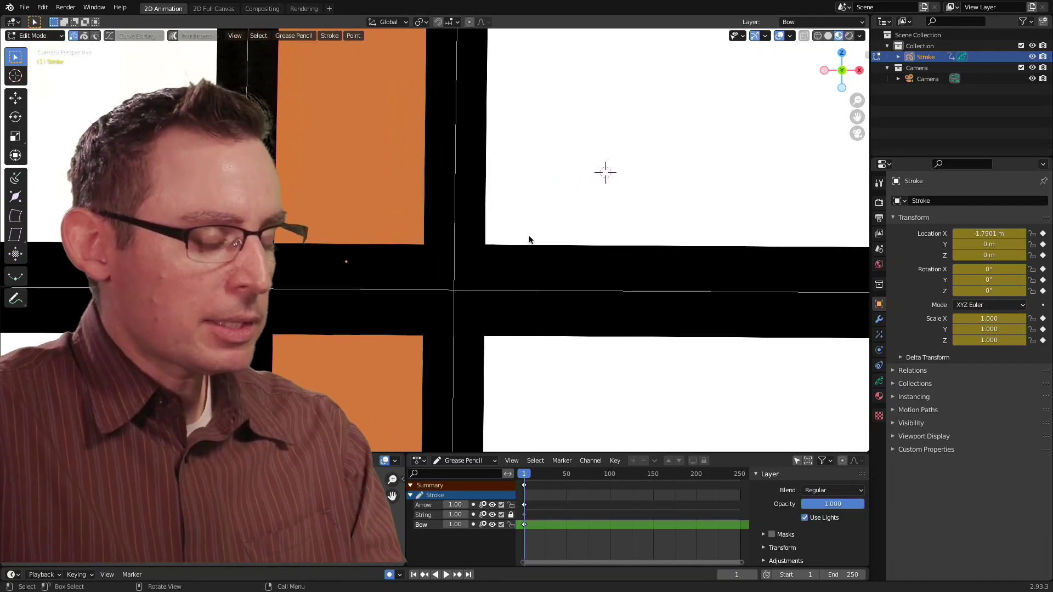
Switch to Object Mode and snap the 3D cursor to the Stroke object's origin with Cursor to Active
key(shift+s)
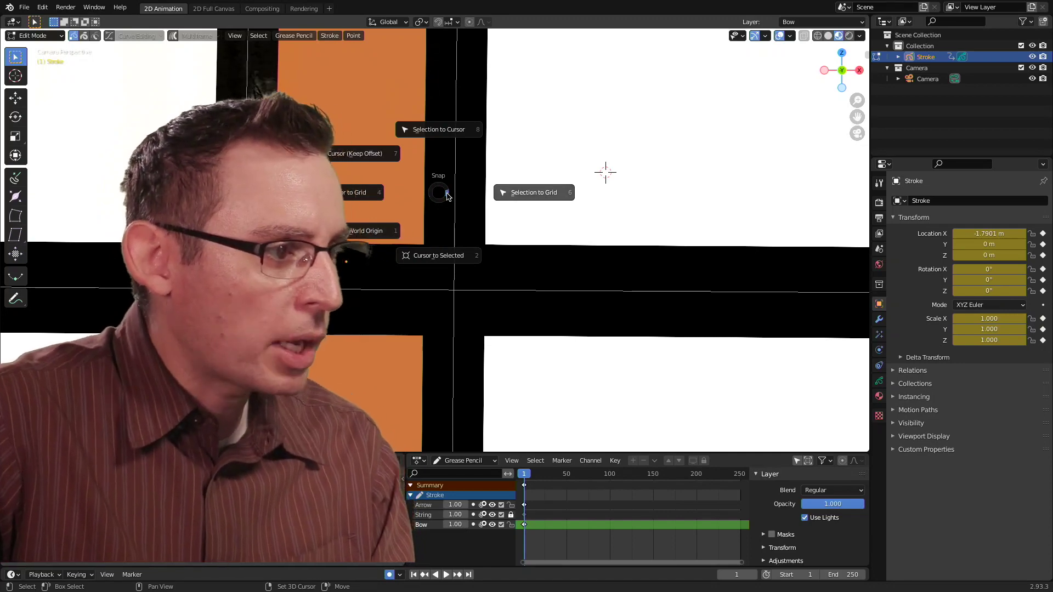
key(Escape)
click(48, 37)
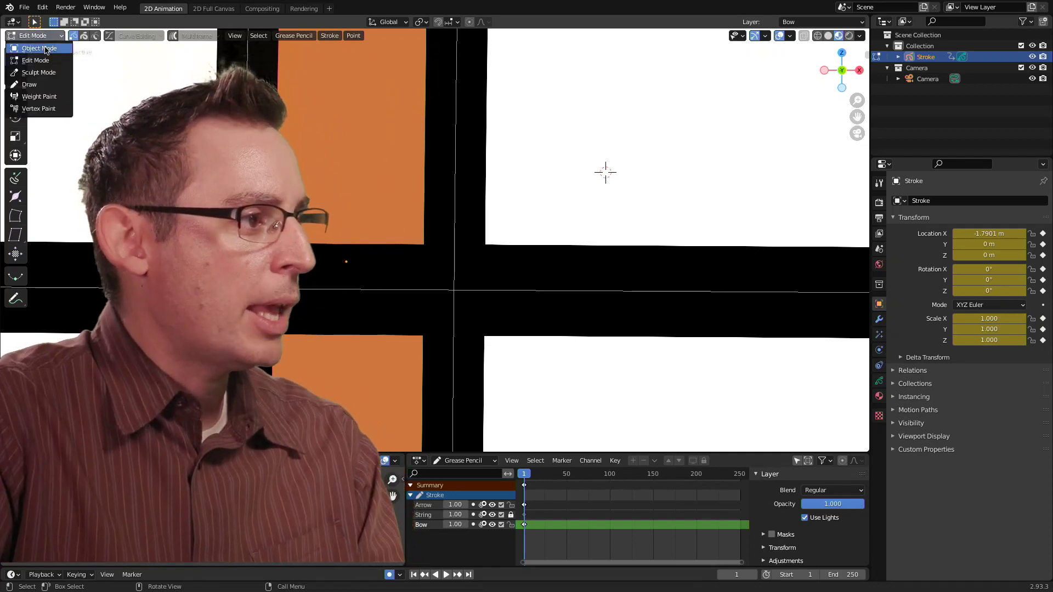
click(39, 48)
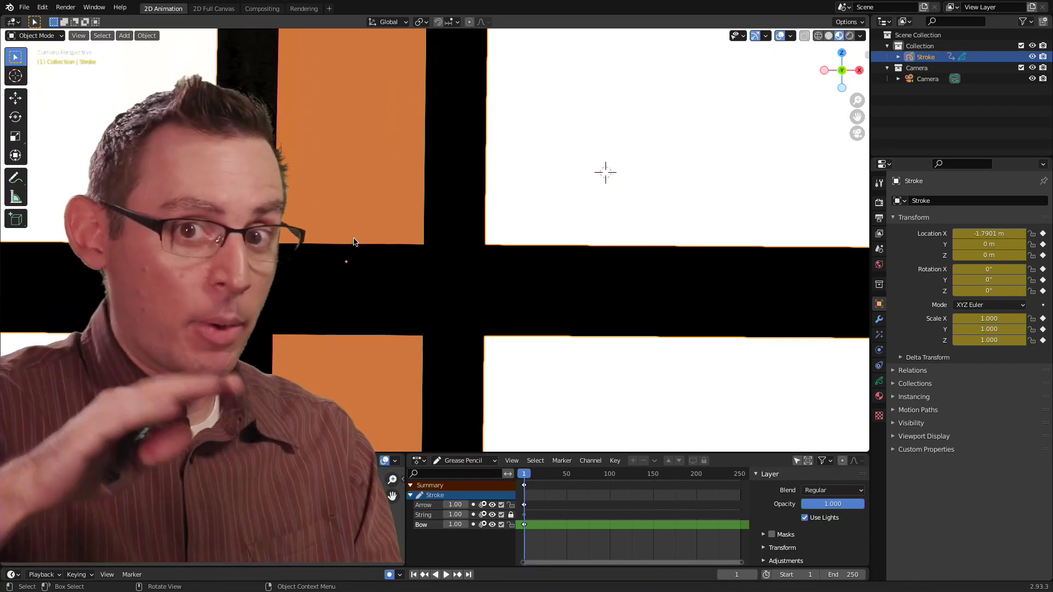
key(shift+s)
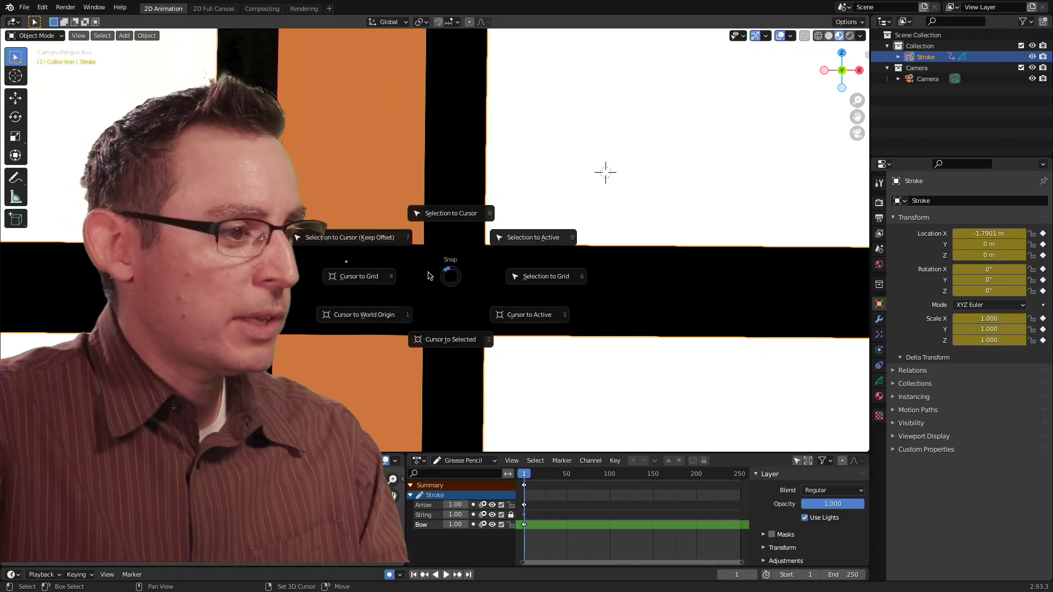
click(530, 315)
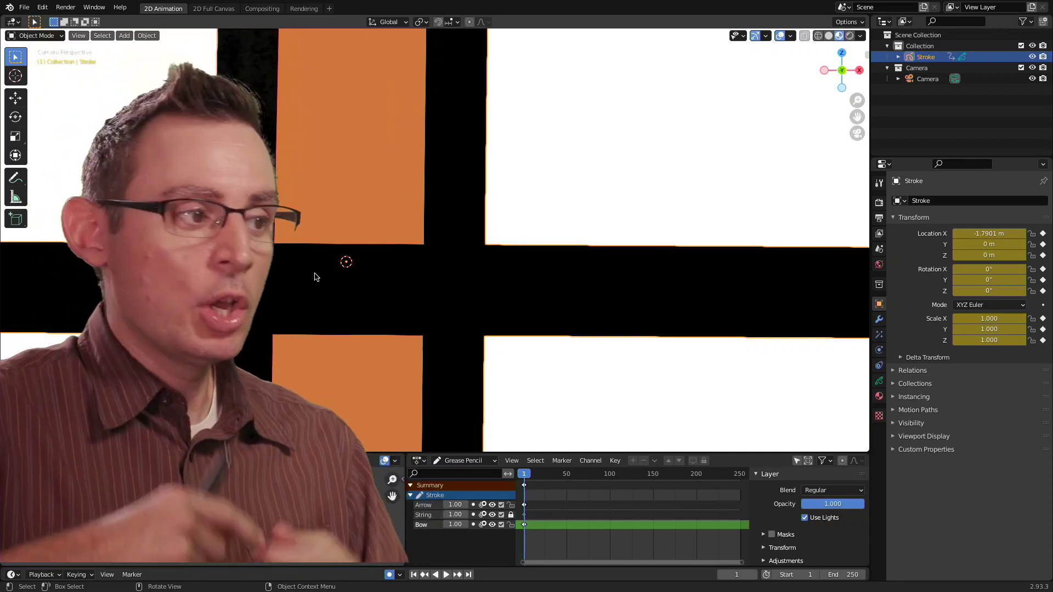
Place the 3D cursor freehand in the empty space above the arrow shaft, away from the bow's grip
click(15, 76)
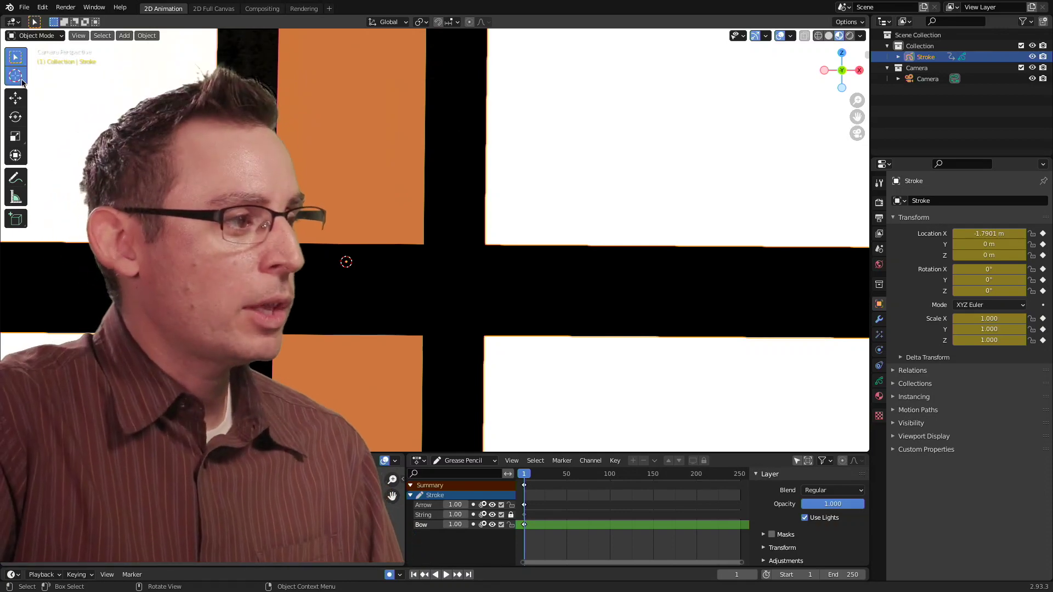
click(571, 141)
click(656, 87)
click(748, 199)
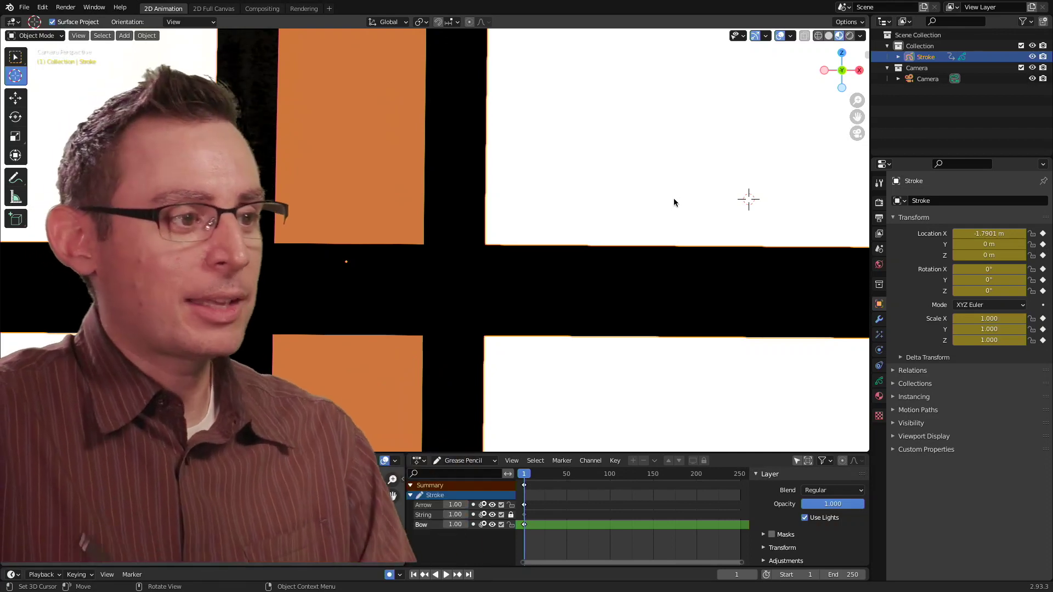
Hide the 3D cursor by disabling its display in the viewport overlays
ctrl+middle_drag(680, 230, 655, 229)
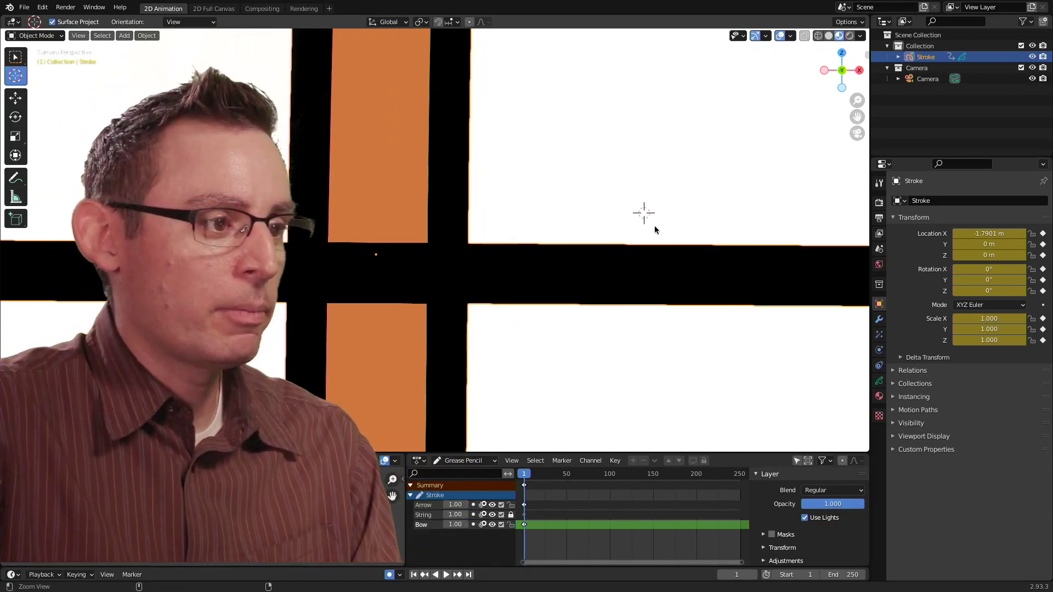
click(766, 36)
click(794, 37)
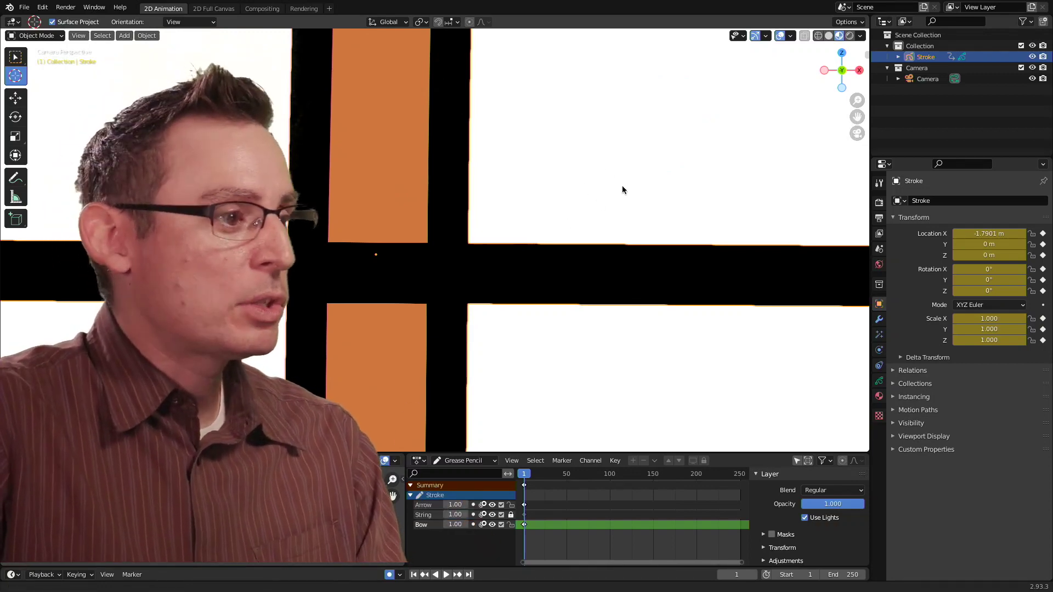
In Edit Mode, select the points on the upper limb's curve, try bending them with the Bend tool, and undo the bend
scroll(622, 187, down, 10)
click(36, 35)
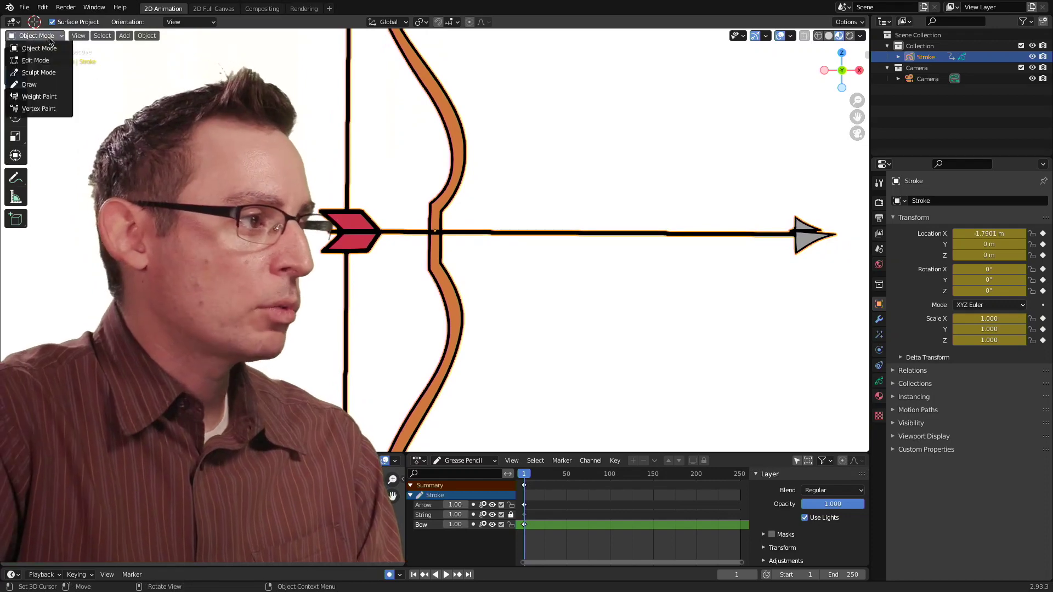
click(27, 49)
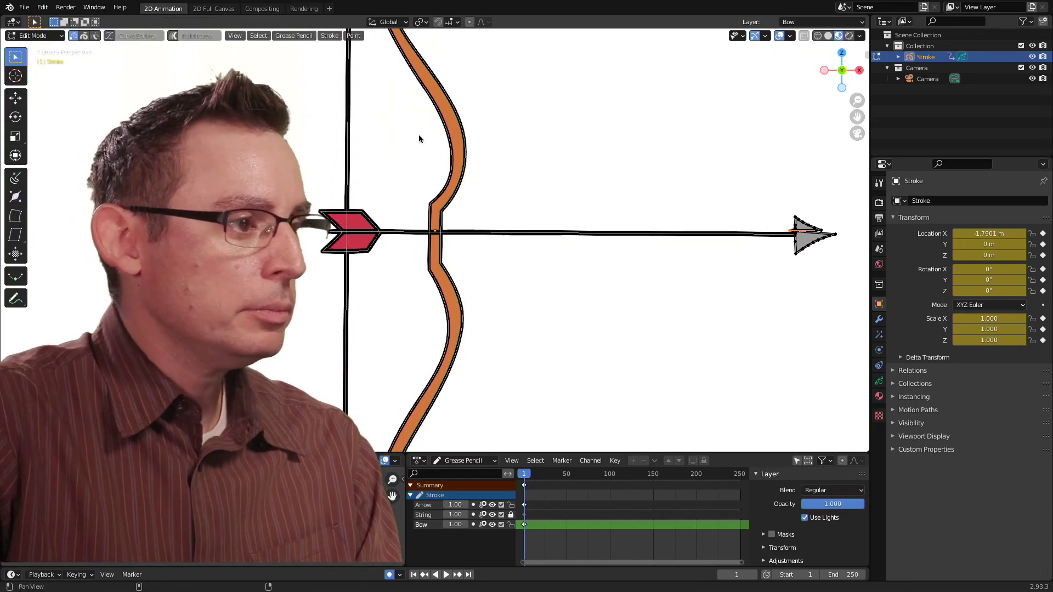
shift+middle_drag(419, 134, 441, 167)
drag(440, 130, 517, 186)
shift+middle_drag(516, 184, 520, 169)
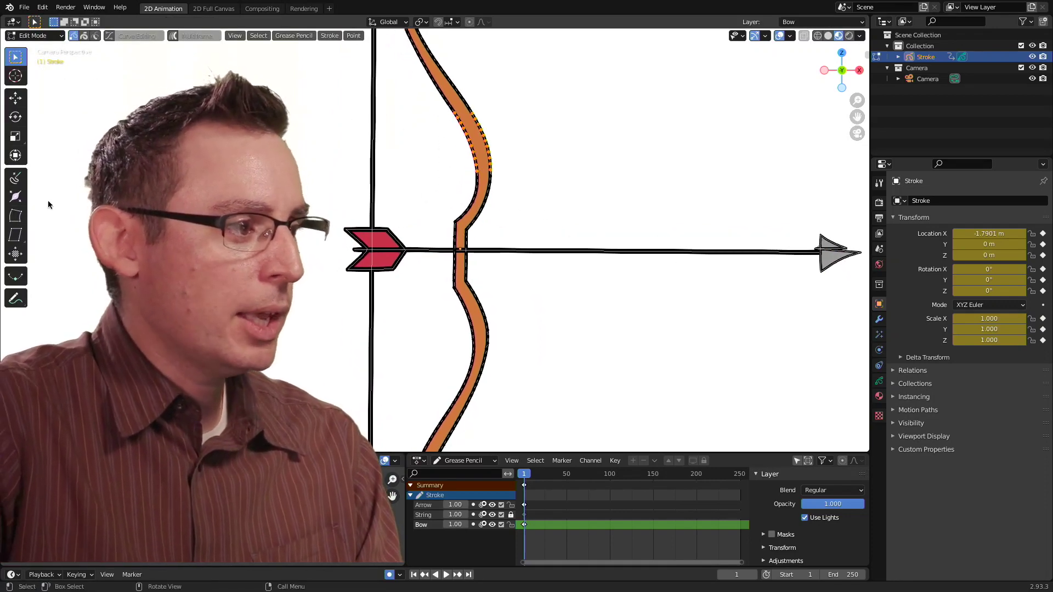
click(15, 215)
drag(280, 196, 265, 316)
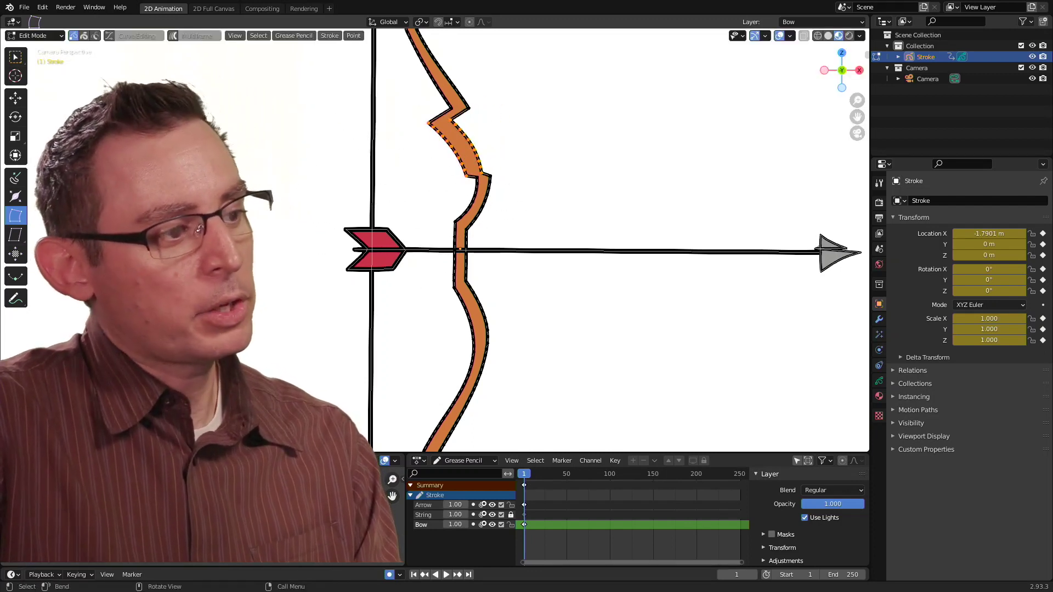
key(ctrl+z)
Switch to Object Mode and try to snap the hidden 3D cursor to the Stroke object's origin with Cursor to Active
scroll(448, 193, up, 3)
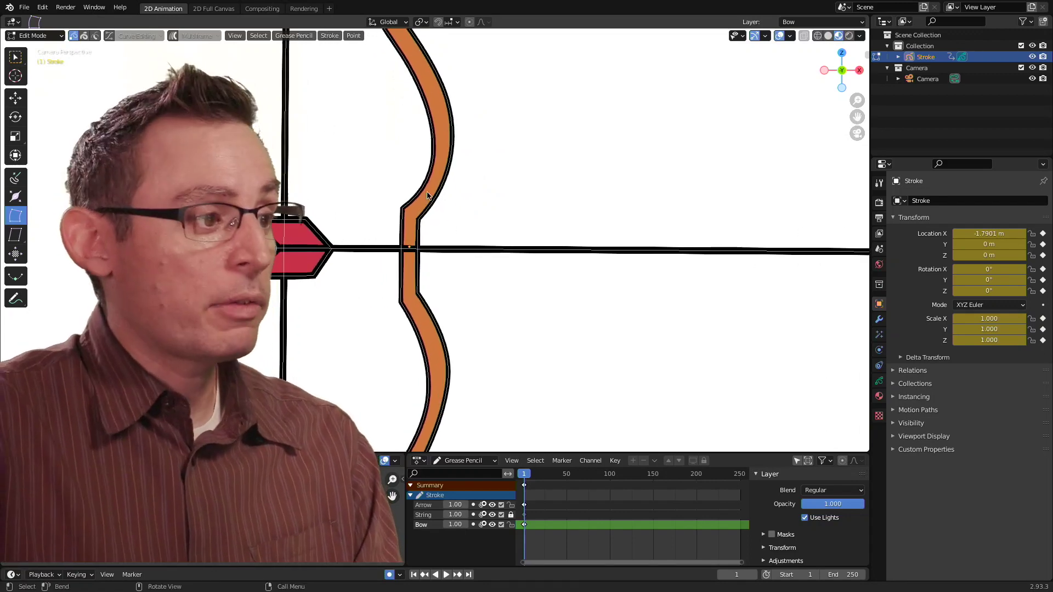
shift+middle_drag(474, 191, 495, 216)
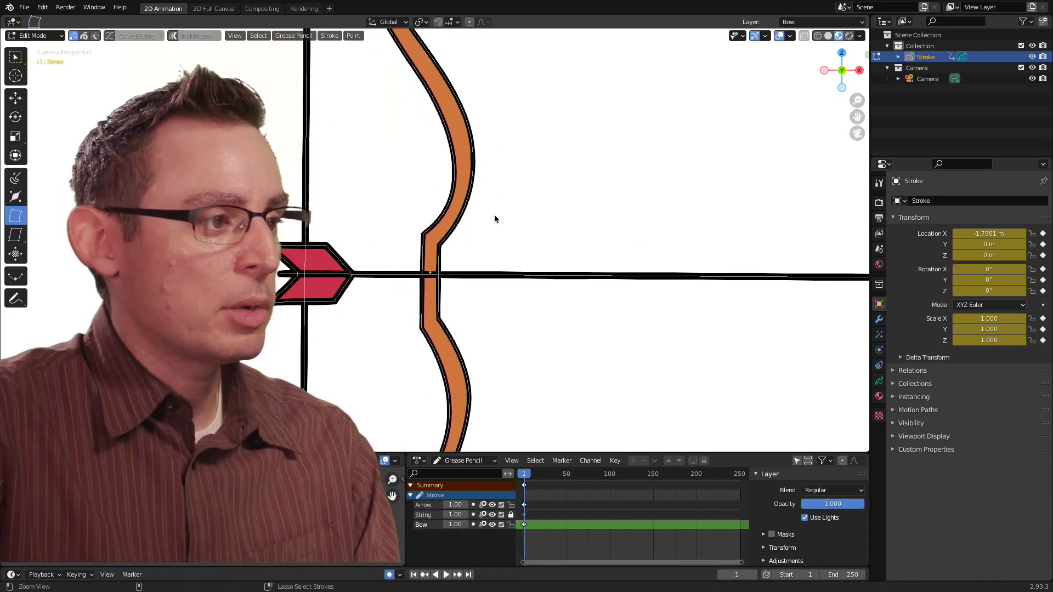
scroll(489, 218, down, 1)
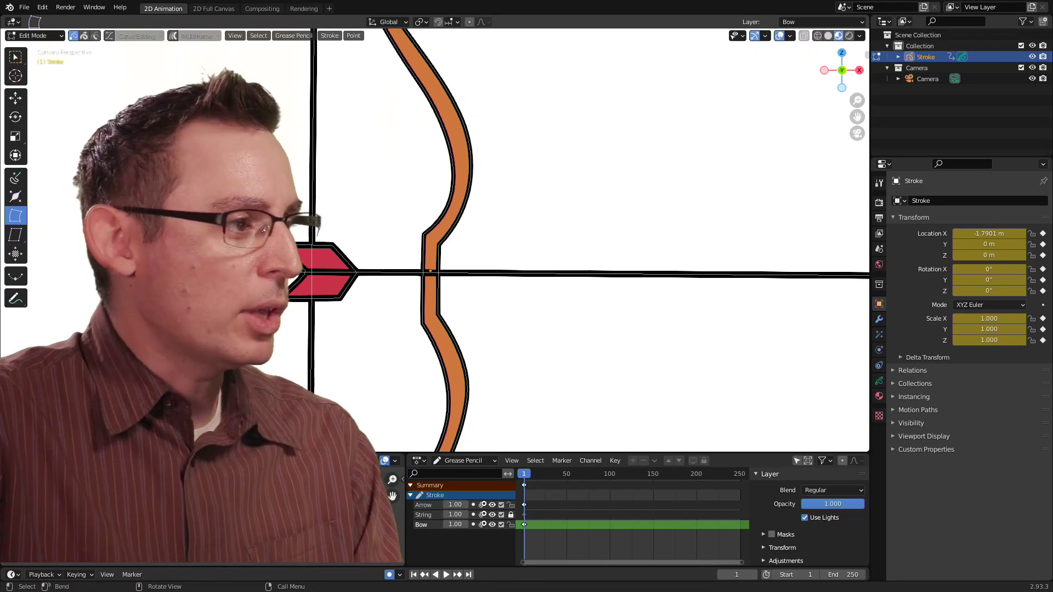
shift+middle_drag(94, 125, 116, 61)
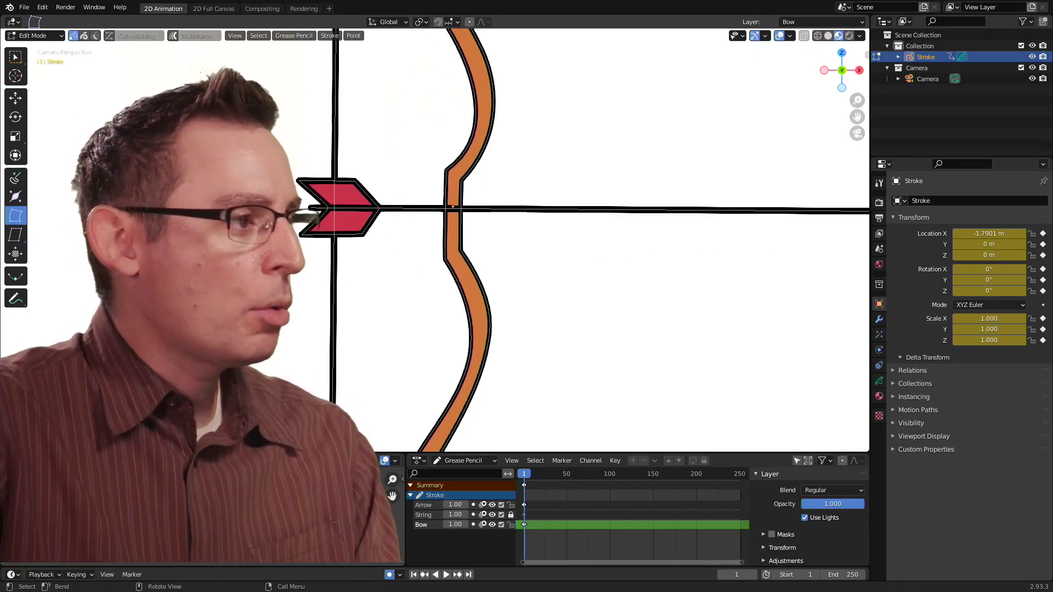
click(36, 35)
click(42, 51)
shift+middle_drag(456, 166, 451, 175)
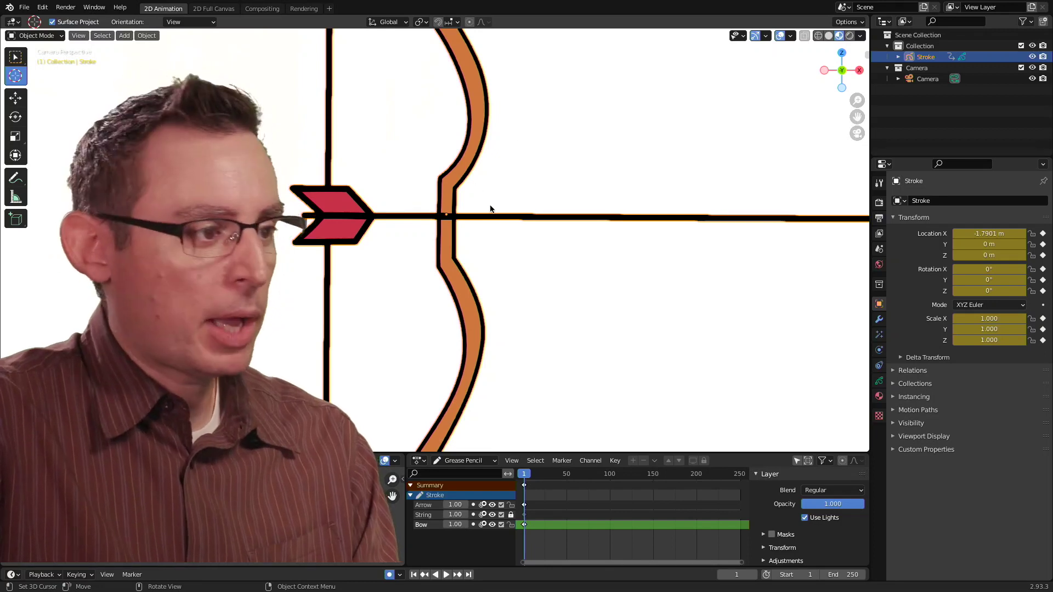
key(shift+s)
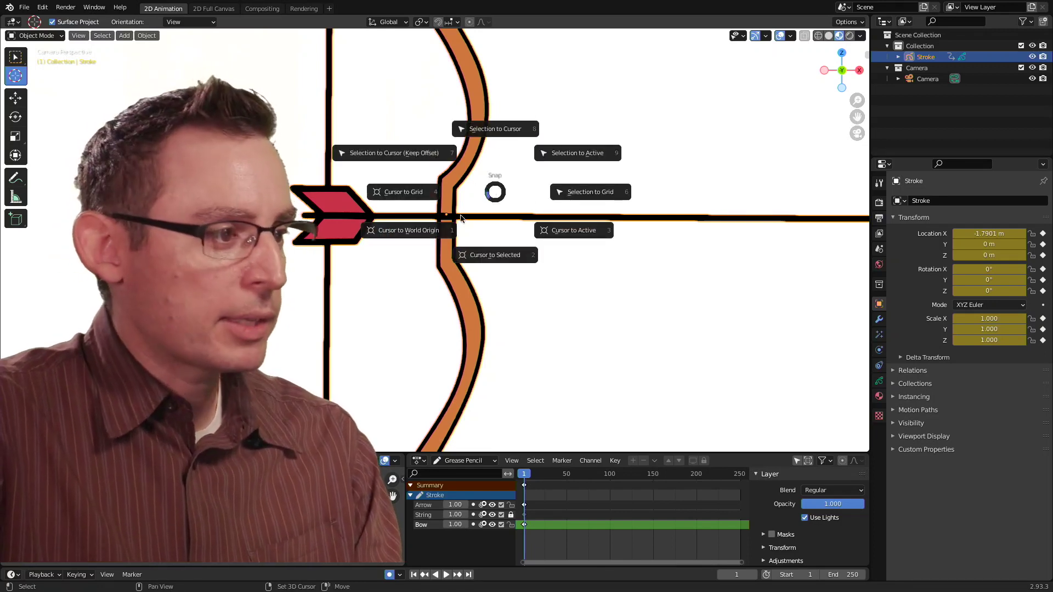
click(550, 230)
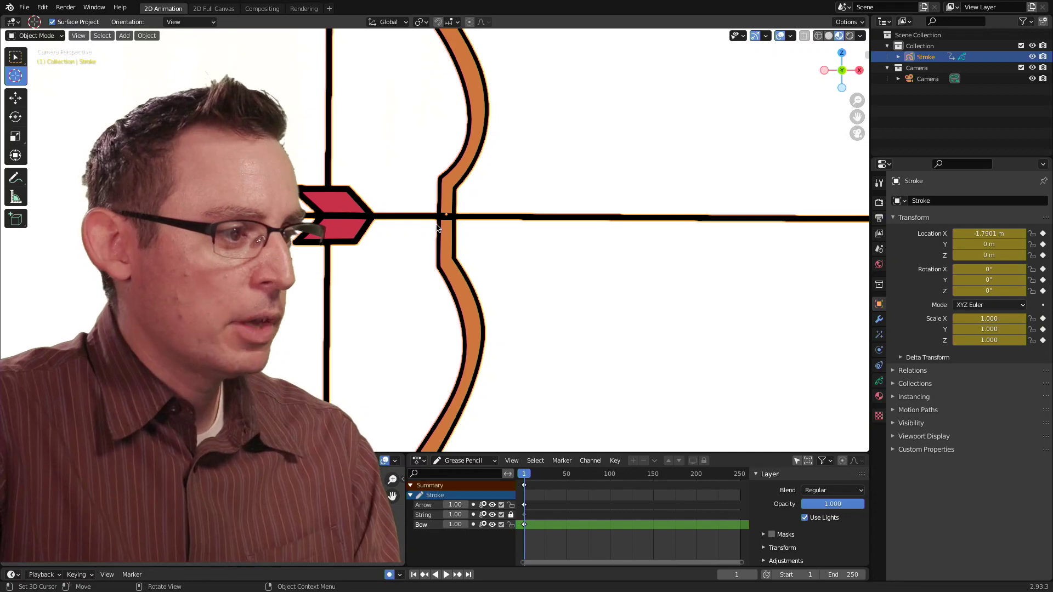
Inspect the origin at the bow's grip, the 3D Cursor overlay setting, and the bow inside and outside the camera view
scroll(427, 222, up, 3)
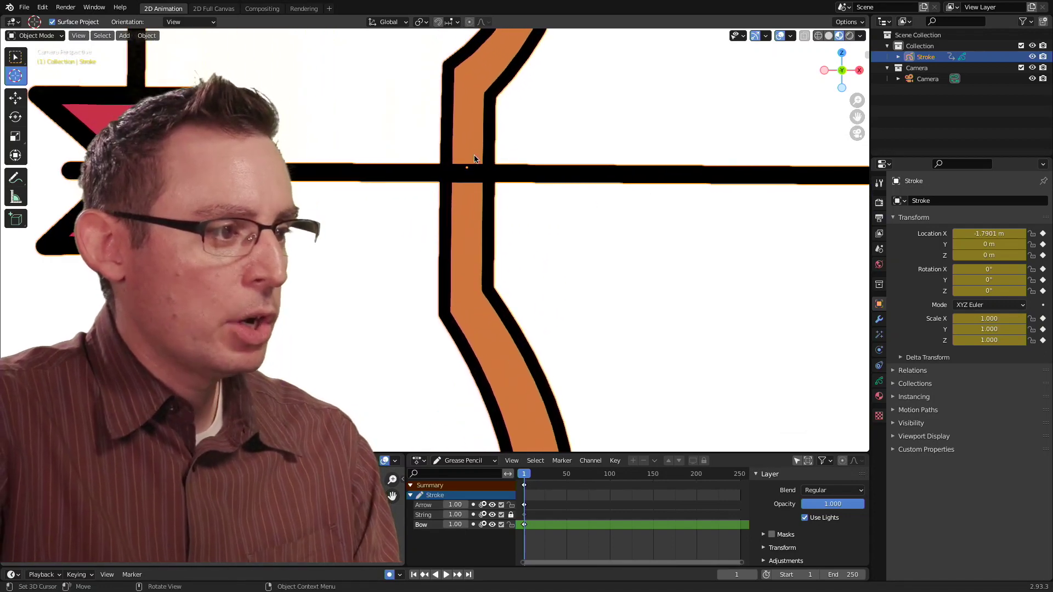
click(791, 36)
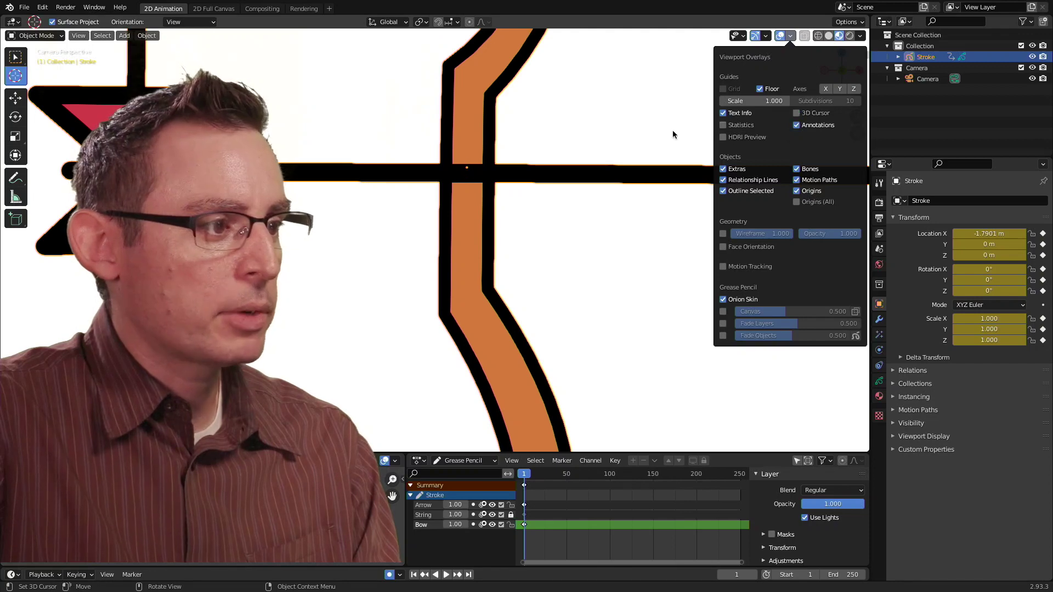
key(KP_0)
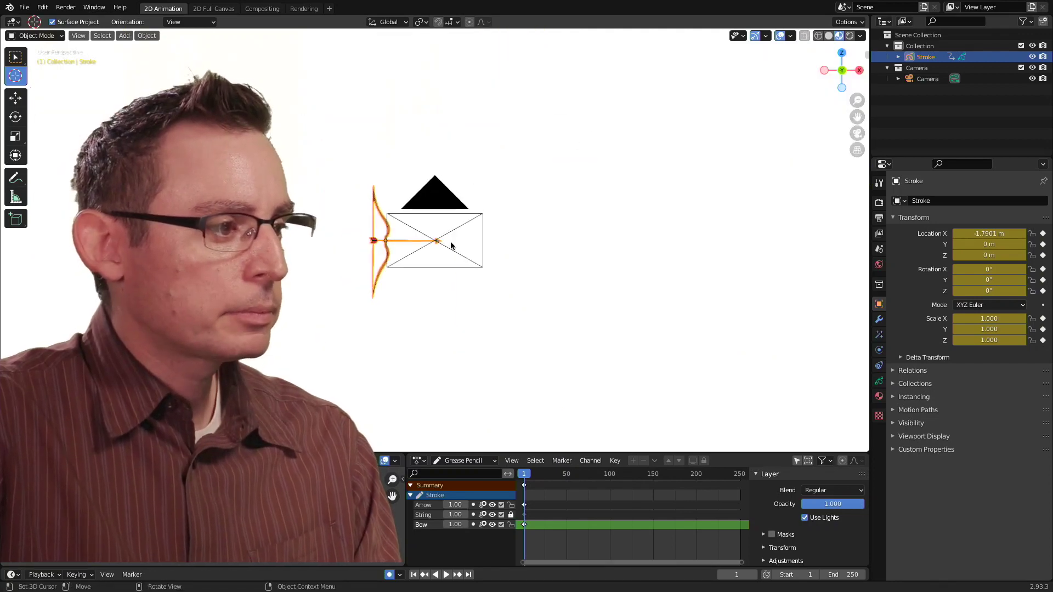
click(857, 134)
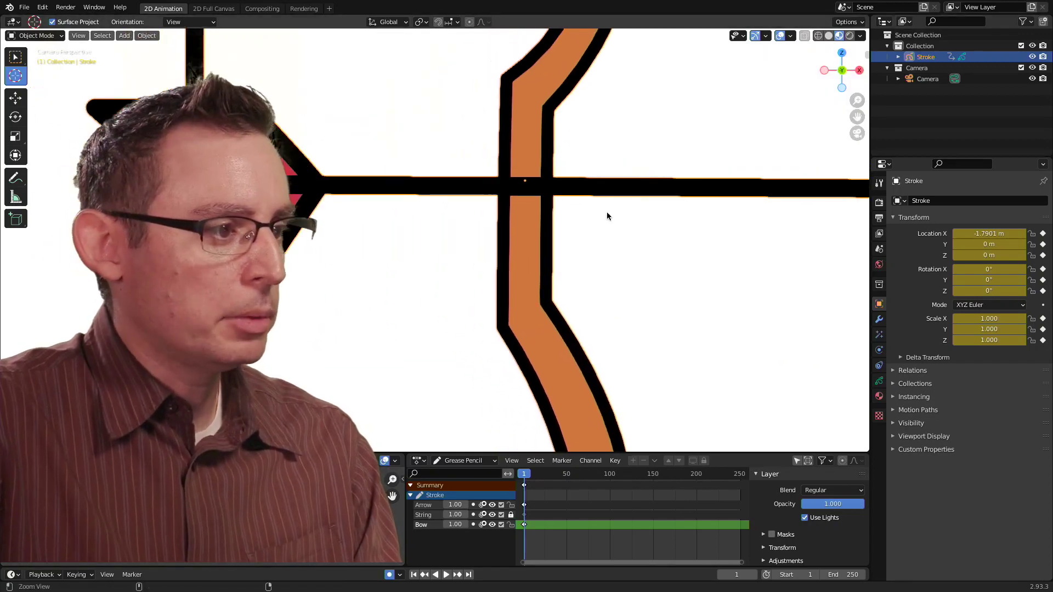
scroll(436, 267, down, 1)
shift+middle_drag(456, 295, 466, 266)
scroll(472, 242, down, 1)
shift+middle_drag(494, 202, 517, 185)
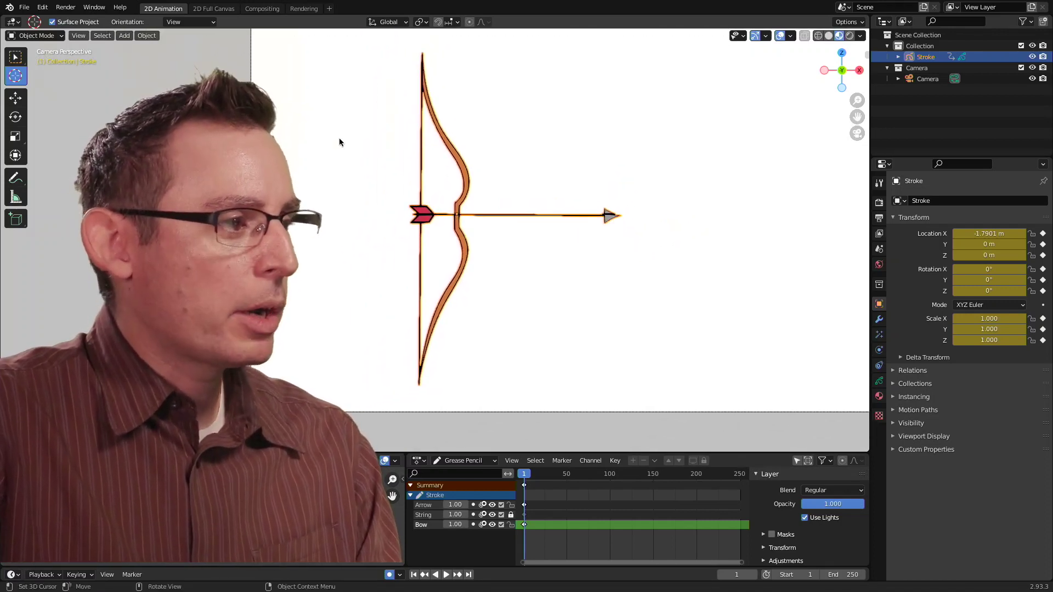
Return to Edit Mode, select the points along the curve of the bow's upper limb, and lock the Arrow layer
click(58, 36)
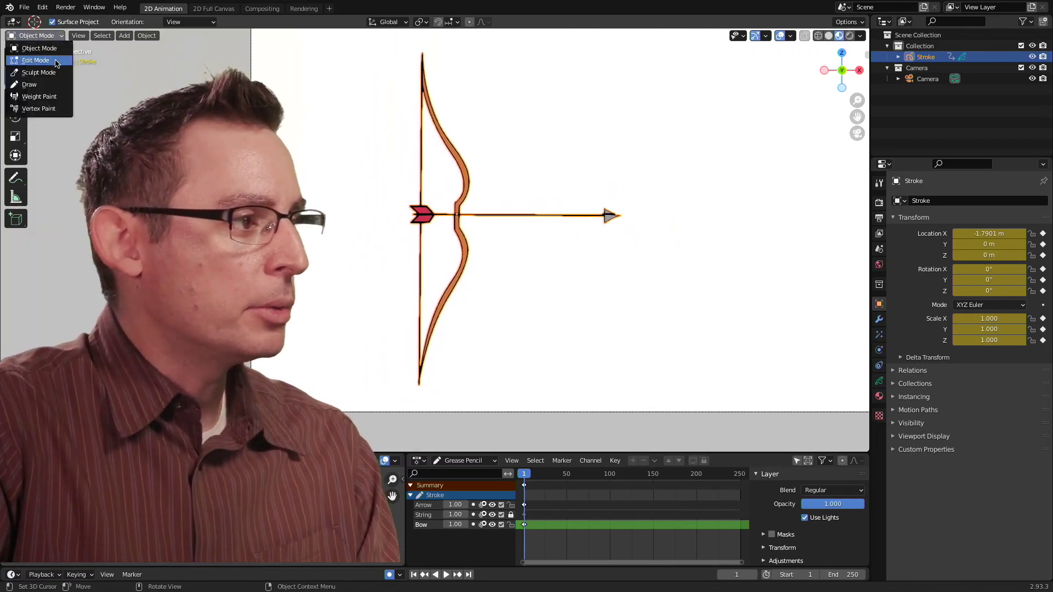
click(35, 61)
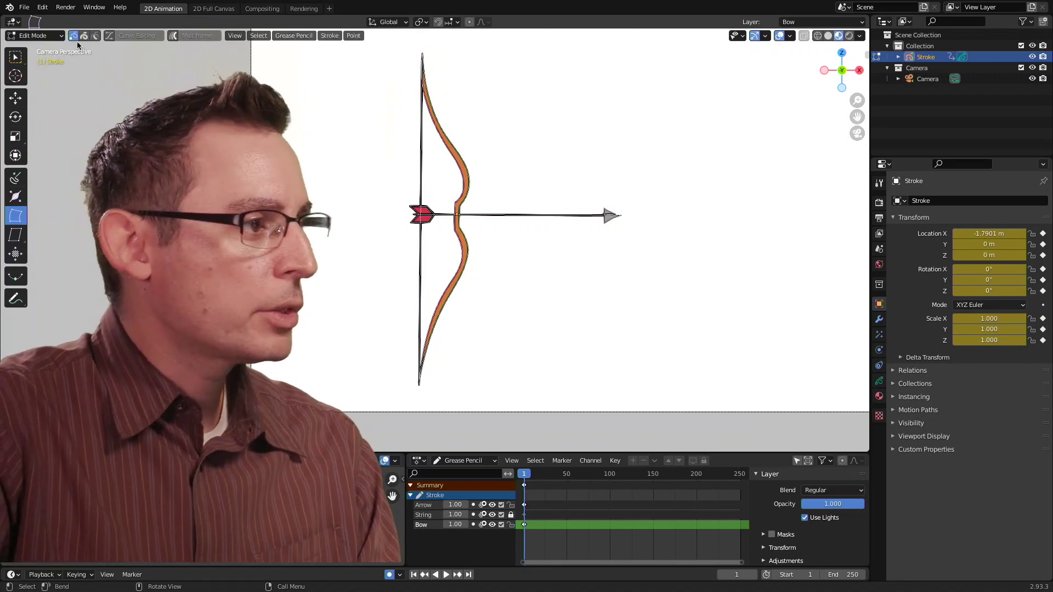
scroll(438, 154, up, 2)
scroll(543, 178, up, 2)
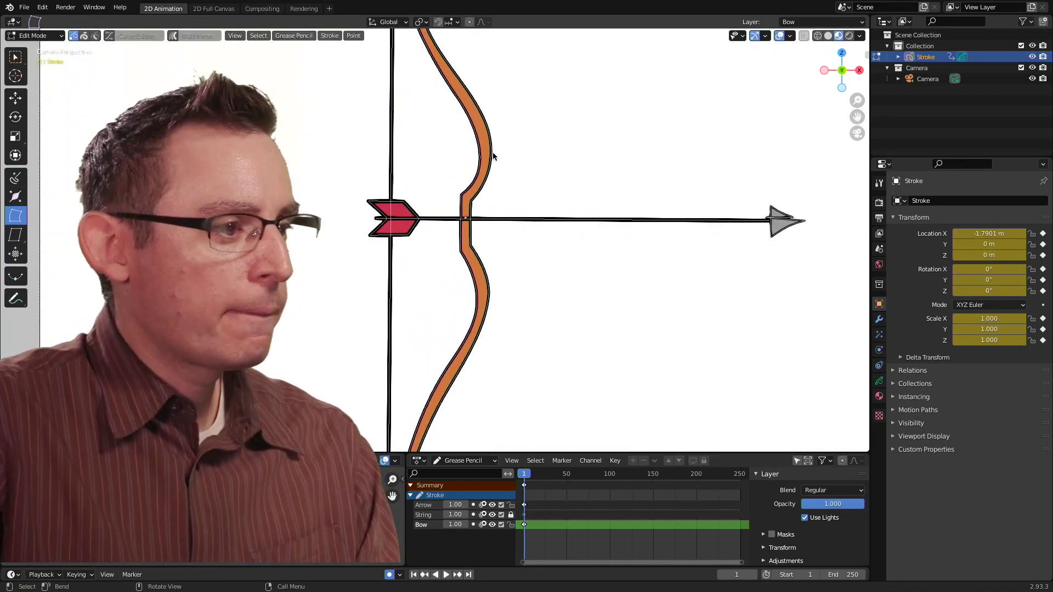
key(shift+w)
key(Escape)
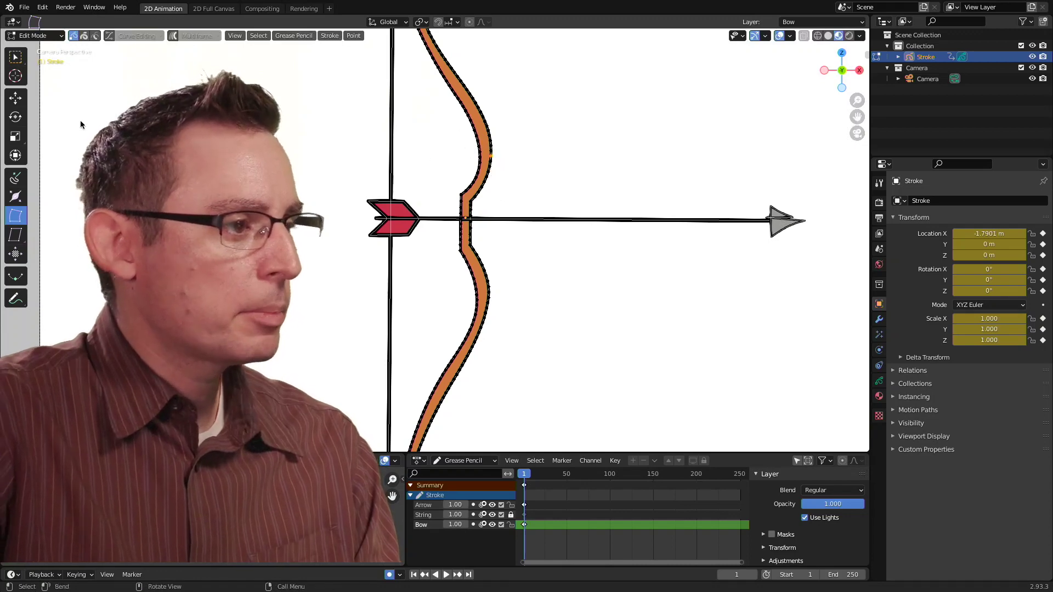
drag(453, 134, 514, 153)
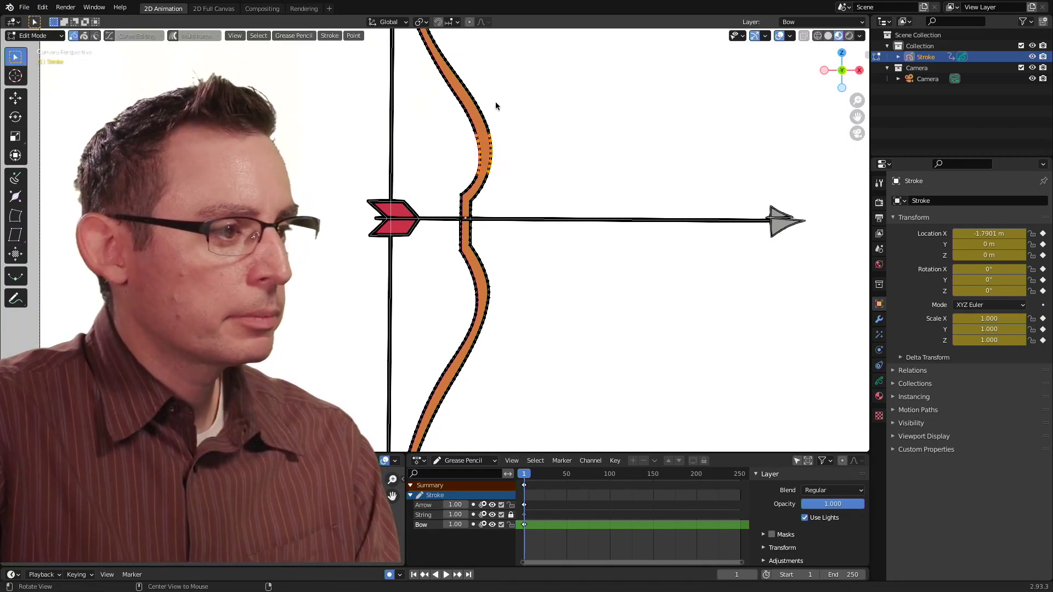
mouse_move(496, 105)
shift+middle_down()
mouse_move(472, 145)
mouse_move(487, 122)
shift+middle_up()
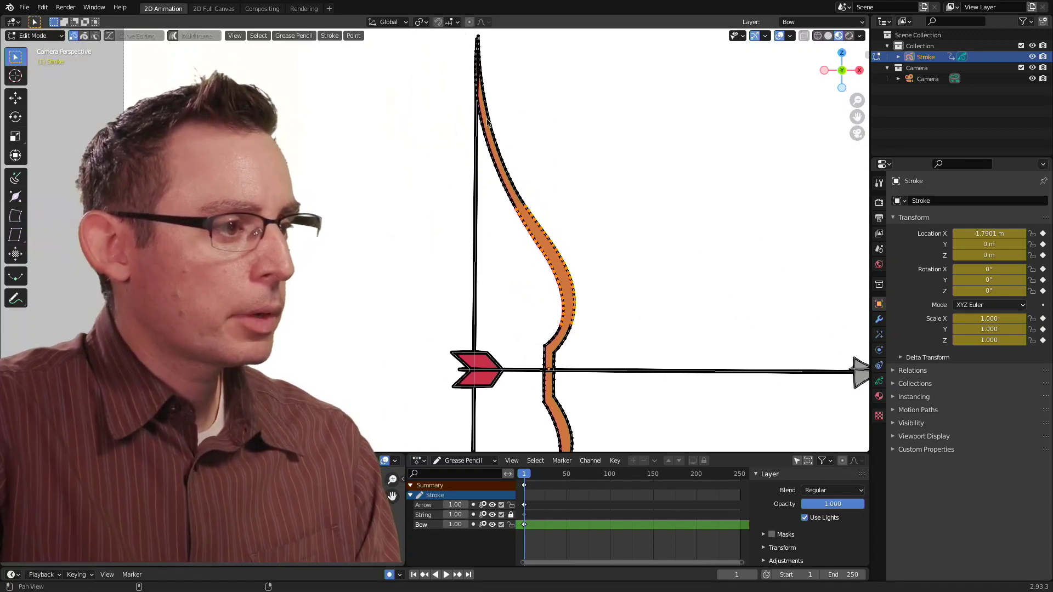
click(510, 515)
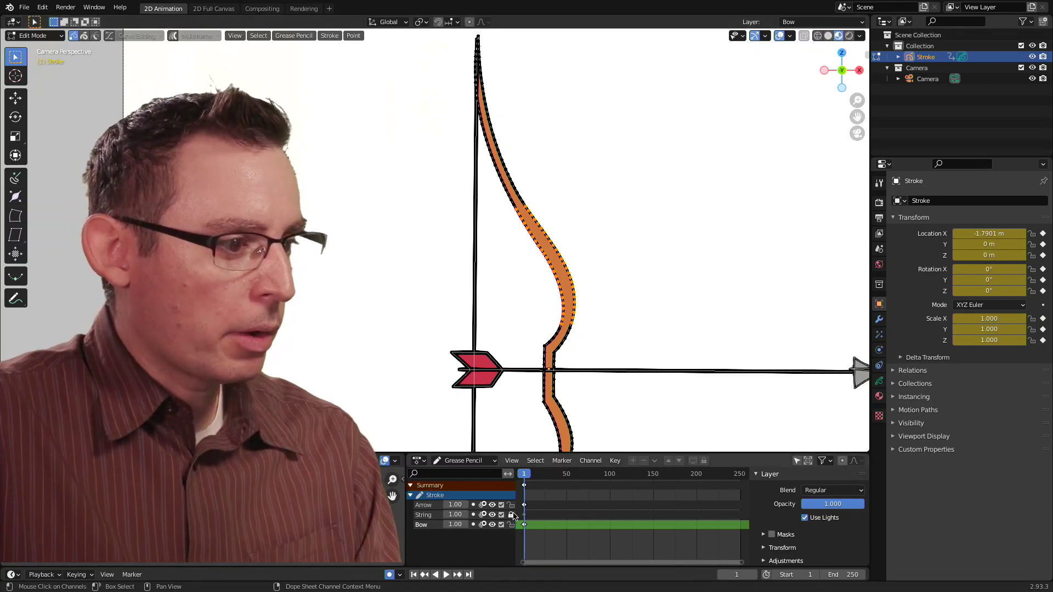
Select the bow's upper limb above the grip, bend it toward the arrowhead with the Bend tool, and display the 3D cursor overlay
shift+middle_drag(547, 174, 543, 244)
shift+drag(427, 83, 564, 305)
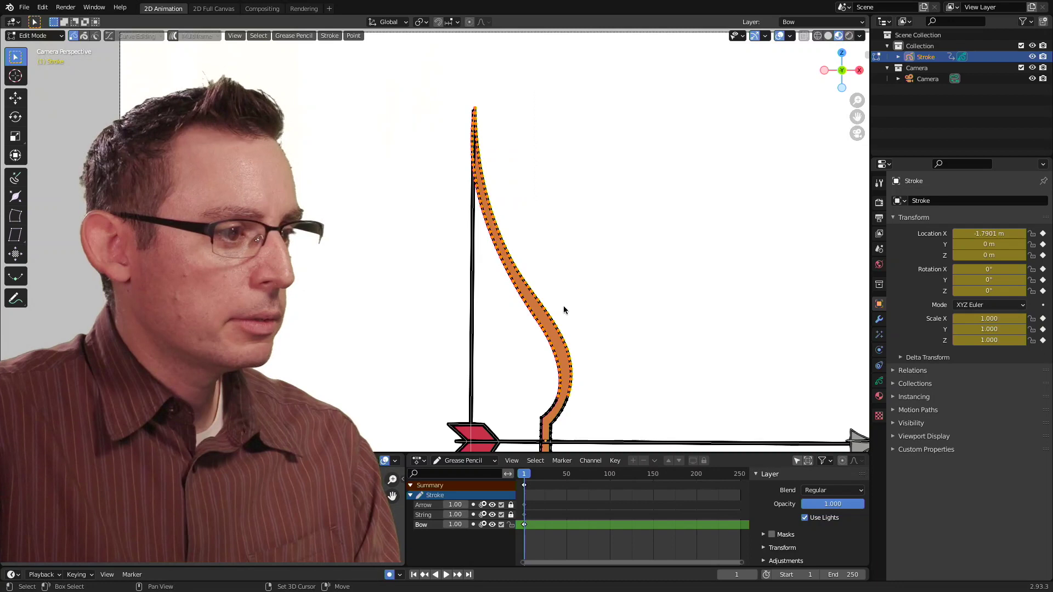
shift+middle_drag(550, 302, 490, 208)
ctrl+alt+drag(490, 208, 521, 263)
click(16, 216)
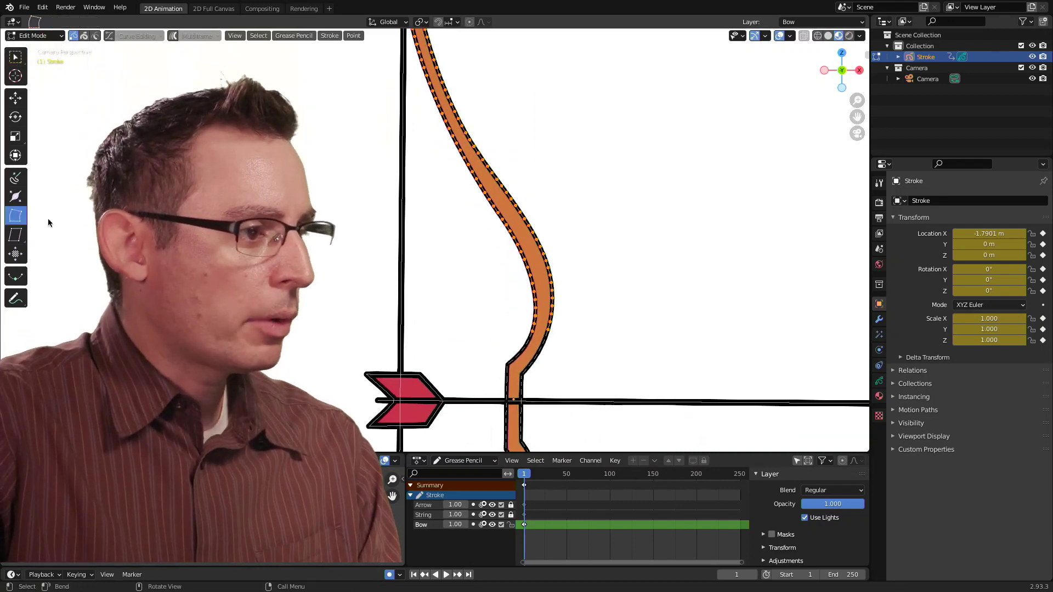
drag(470, 298, 596, 272)
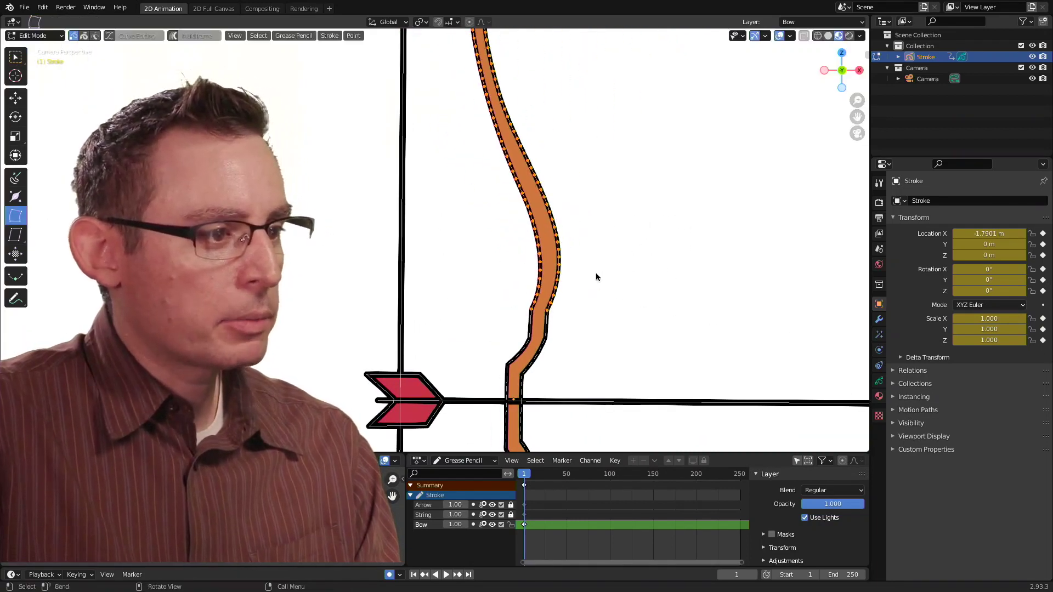
click(790, 35)
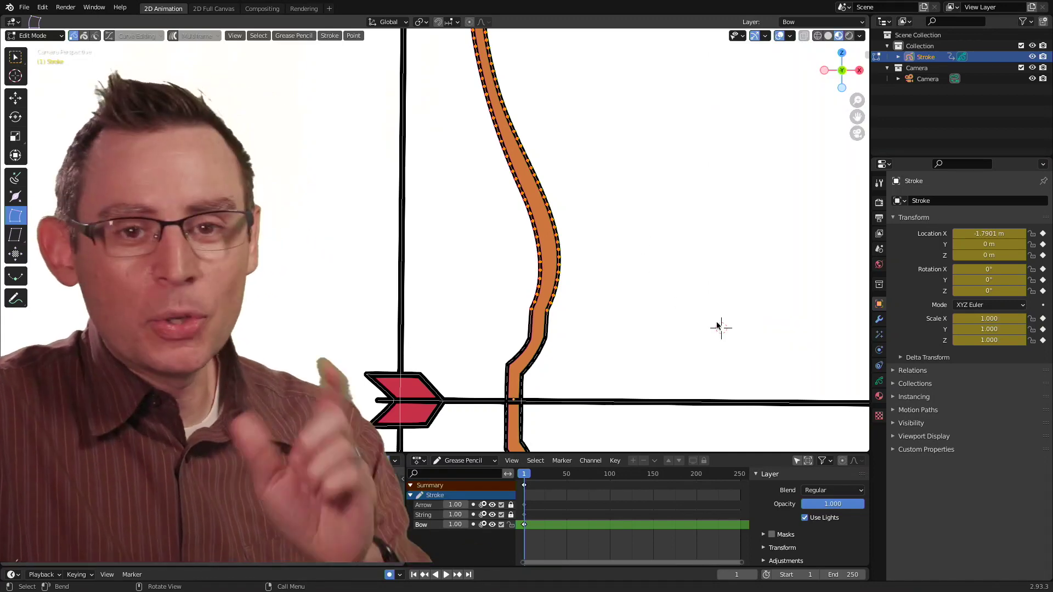
Undo the last bend of the upper limb and place the 3D cursor on the object's origin at the bow's grip
key(ctrl+z)
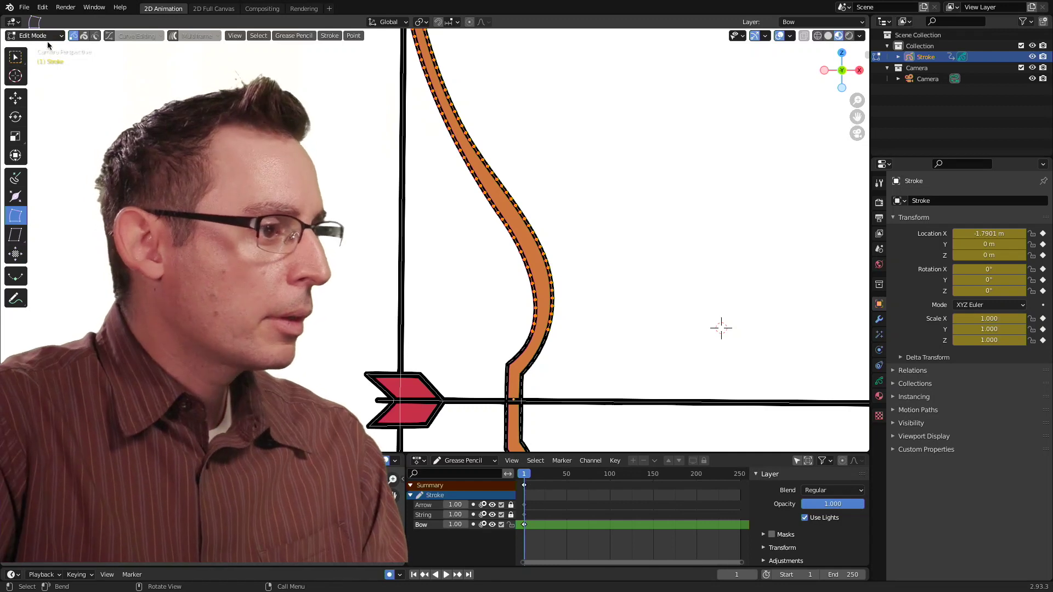
click(15, 76)
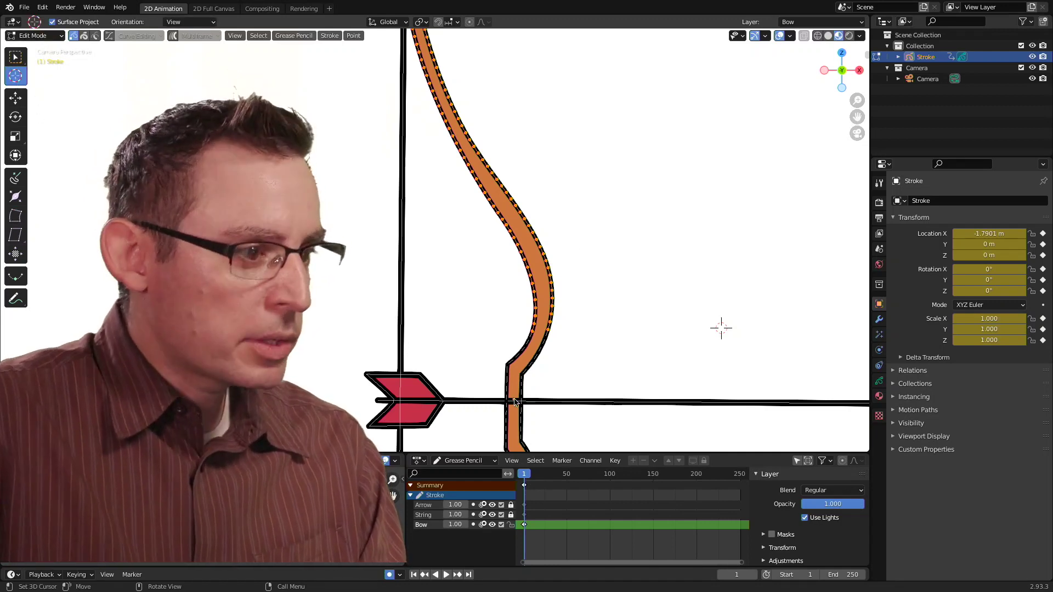
click(515, 403)
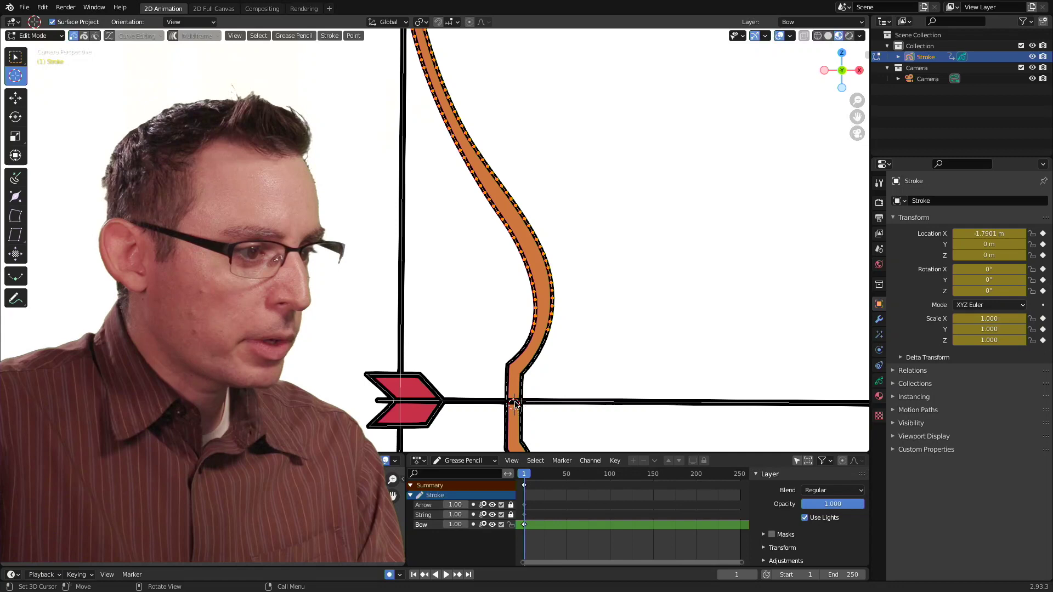
scroll(548, 403, up, 6)
shift+middle_drag(662, 404, 524, 80)
shift+middle_drag(576, 362, 526, 82)
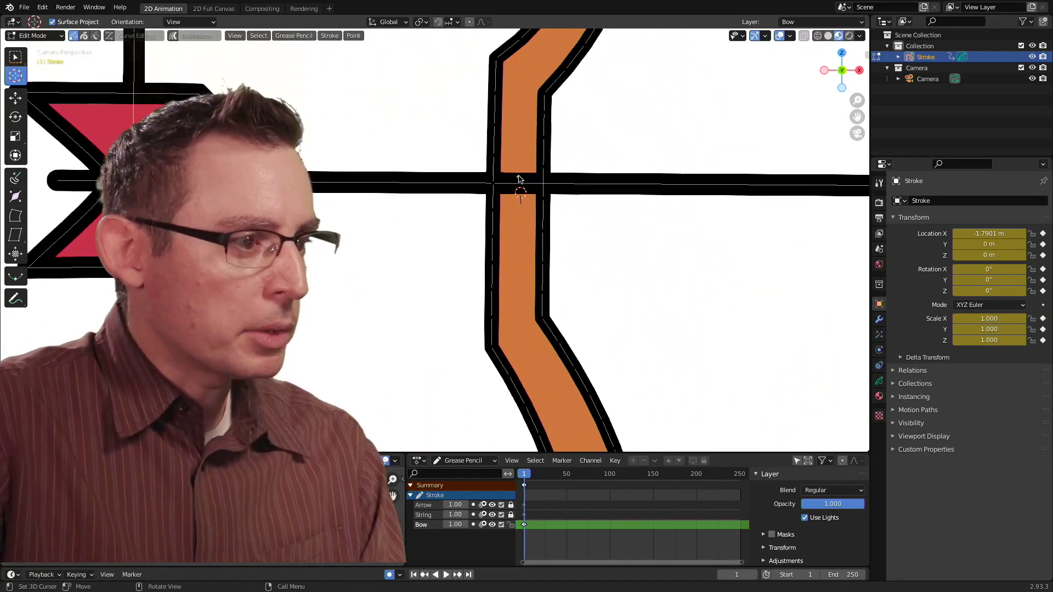
drag(518, 178, 518, 177)
scroll(427, 169, down, 6)
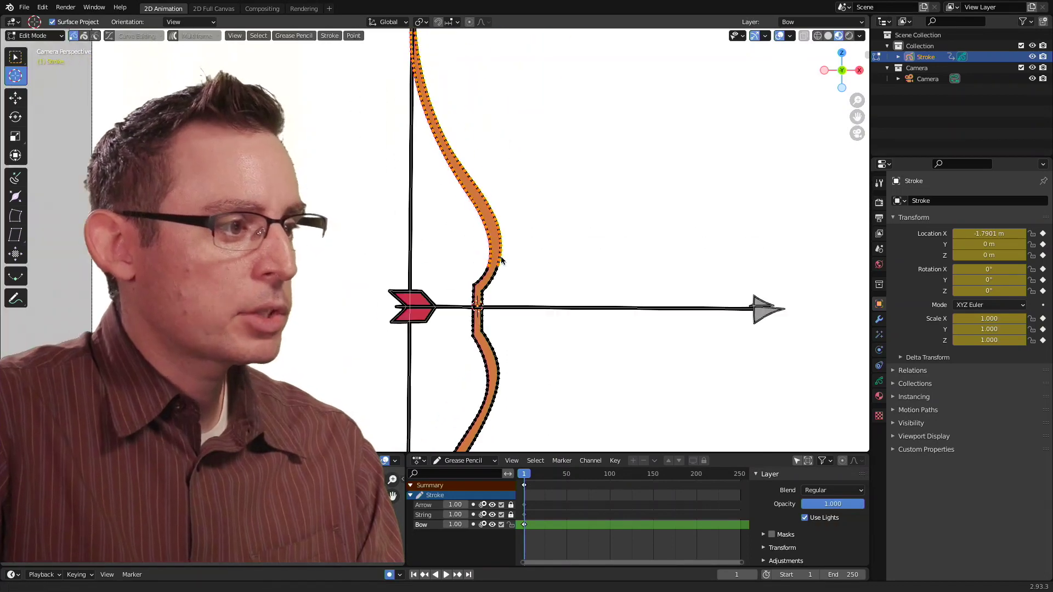
Try bending the selected upper limb around the 3D cursor at the grip with the Bend tool, and undo the attempt
click(15, 216)
mouse_move(339, 209)
mouse_down()
mouse_move(377, 232)
mouse_move(353, 271)
mouse_move(376, 246)
mouse_move(390, 320)
mouse_move(412, 286)
mouse_move(392, 355)
mouse_move(407, 297)
mouse_move(399, 349)
mouse_up()
alt+shift+drag(505, 299, 529, 222)
alt+shift+drag(465, 245, 524, 288)
key(ctrl+z)
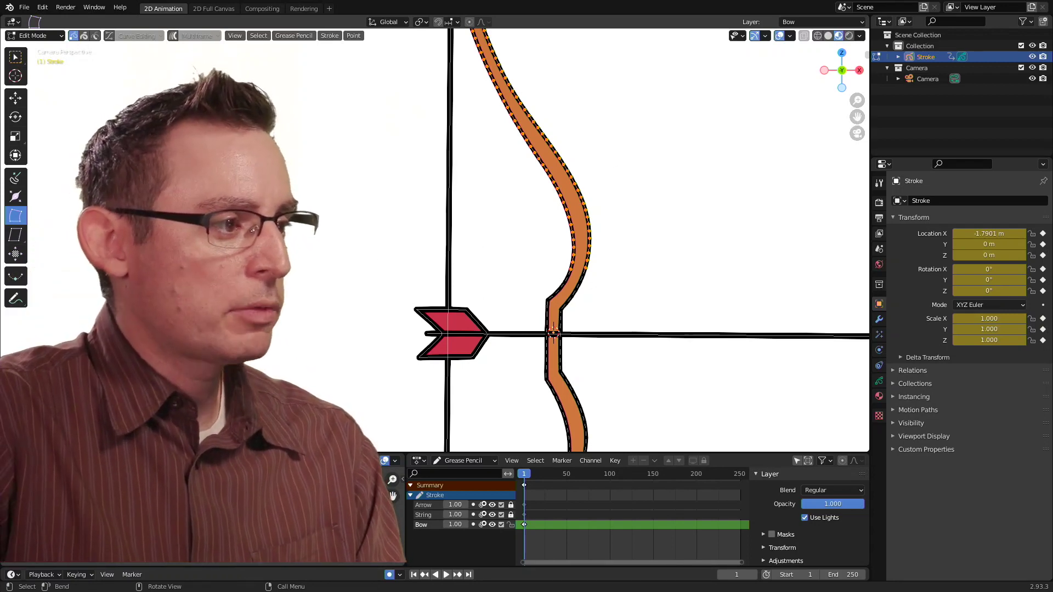
Try bending the upper limb backward with the Bend command started far from the 3D cursor and again close to it
alt+shift+drag(331, 217, 735, 208)
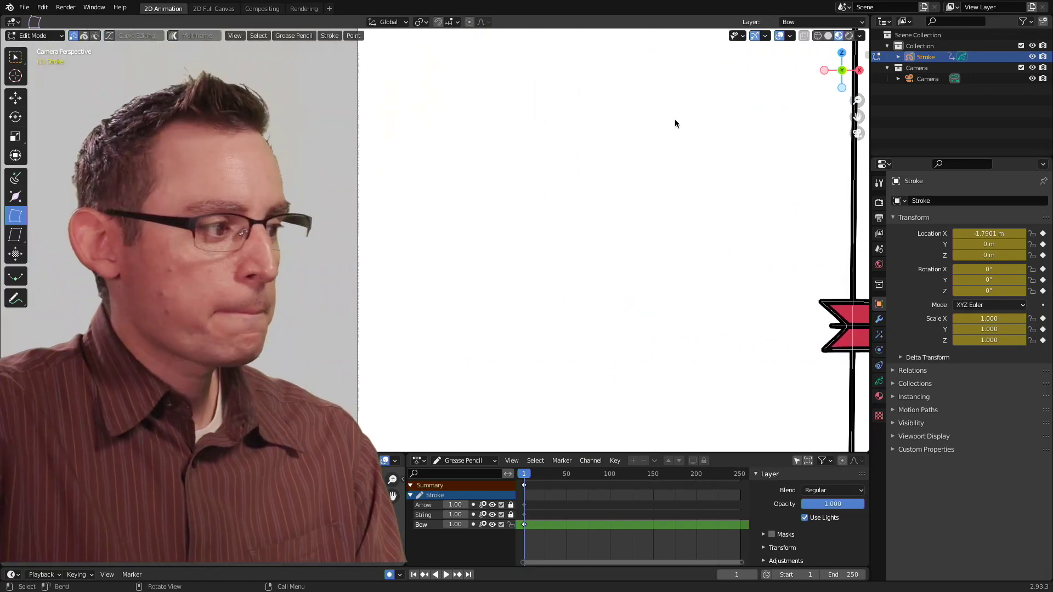
ctrl+scroll(534, 248, right, 4)
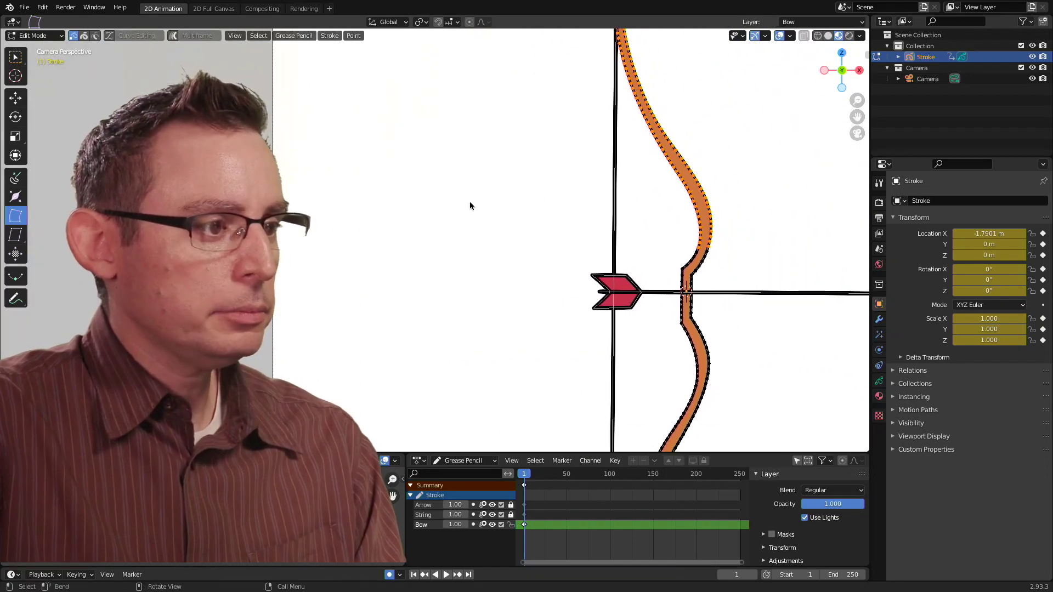
key(shift+w)
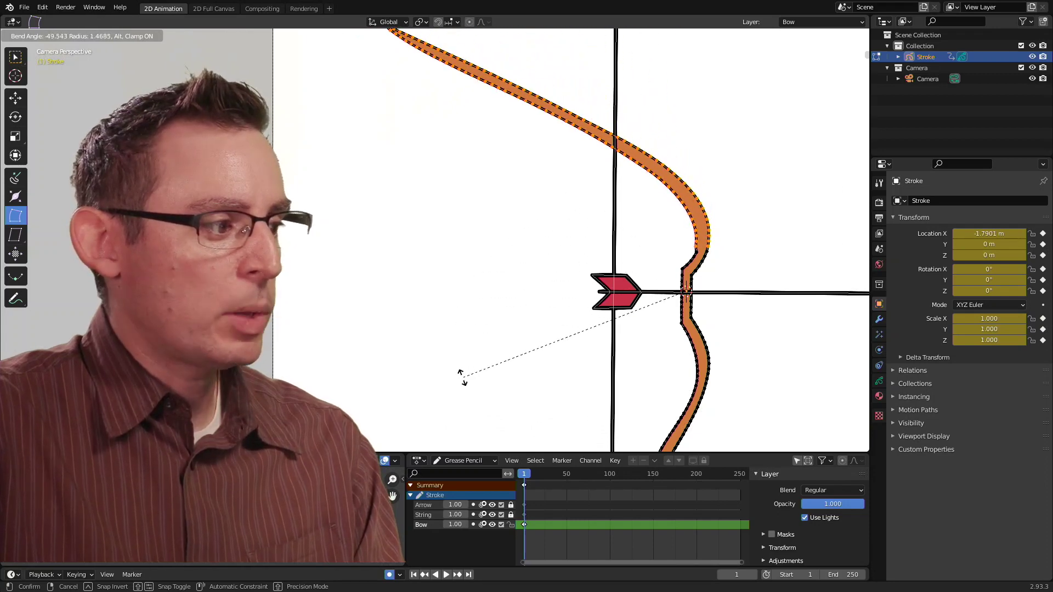
click(476, 352)
key(ctrl+z)
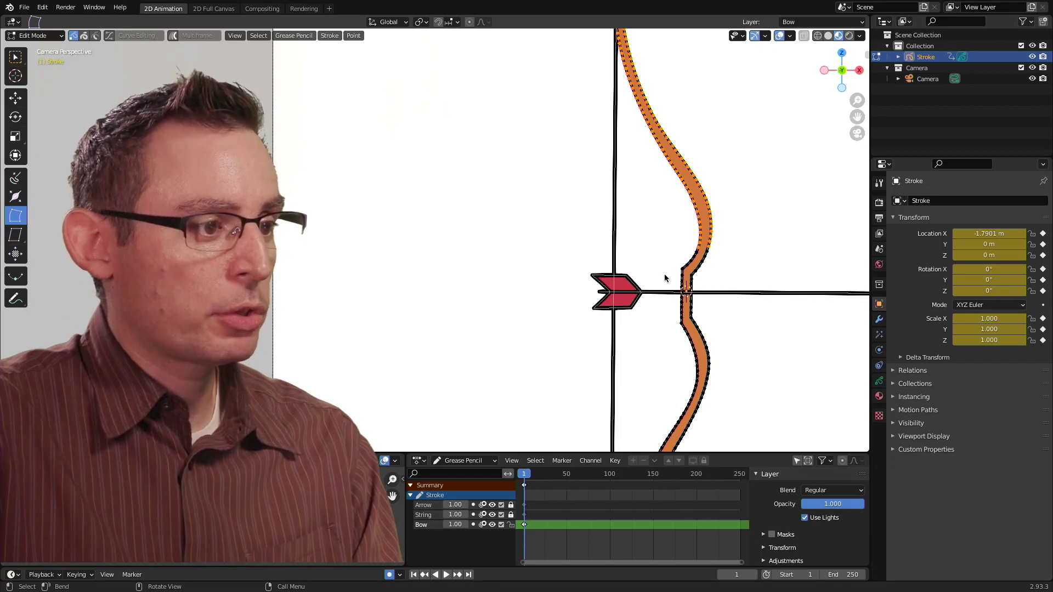
key(shift+w)
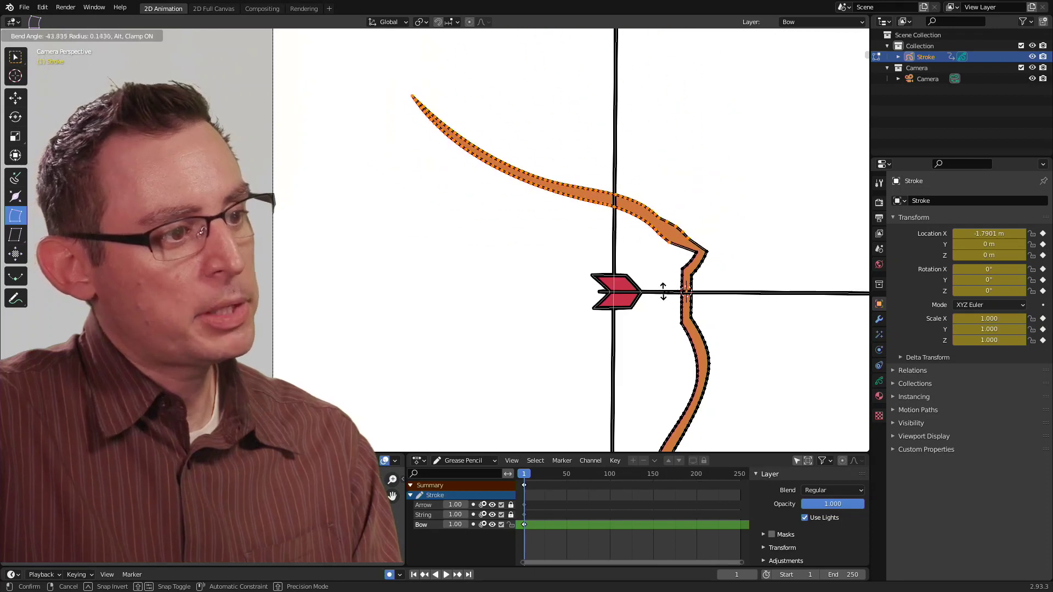
right_click(663, 291)
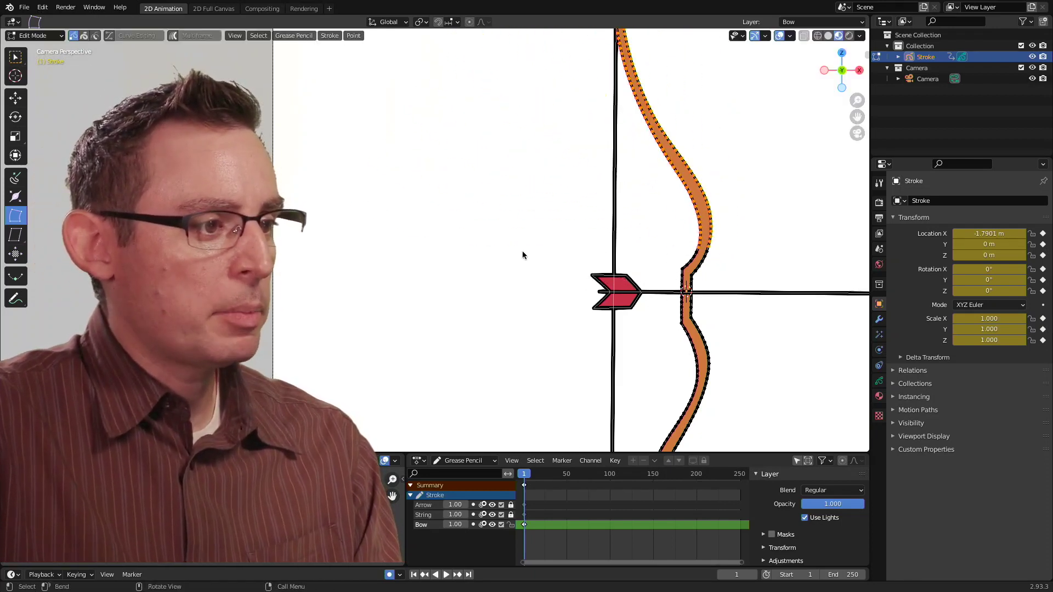
Bend the bow's upper limb backward past the string with the Bend tool, using the 3D cursor at the grip as pivot
drag(512, 250, 540, 360)
scroll(531, 335, down, 3)
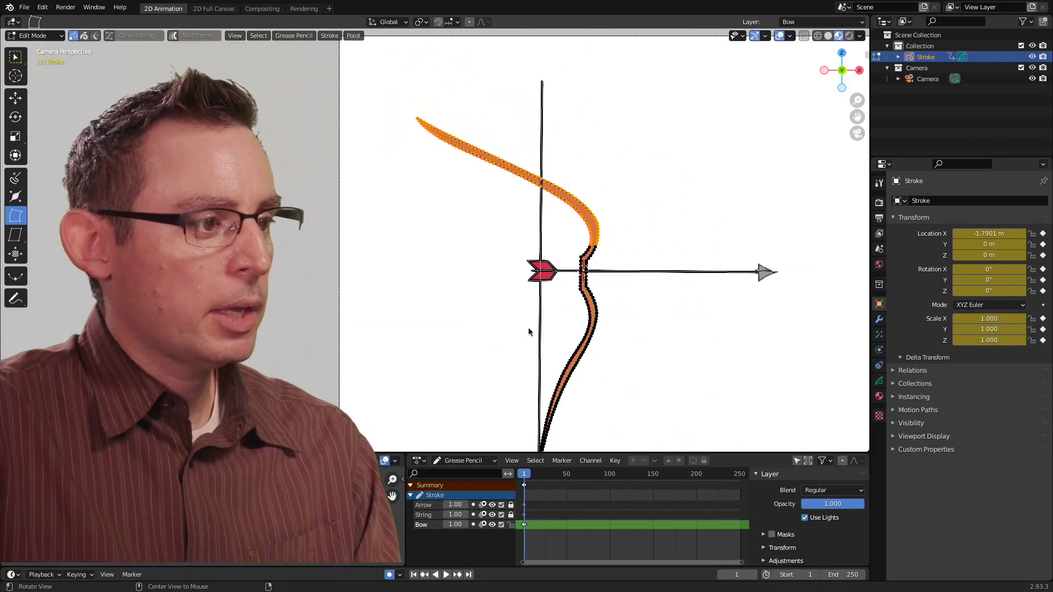
shift+middle_drag(553, 357, 531, 332)
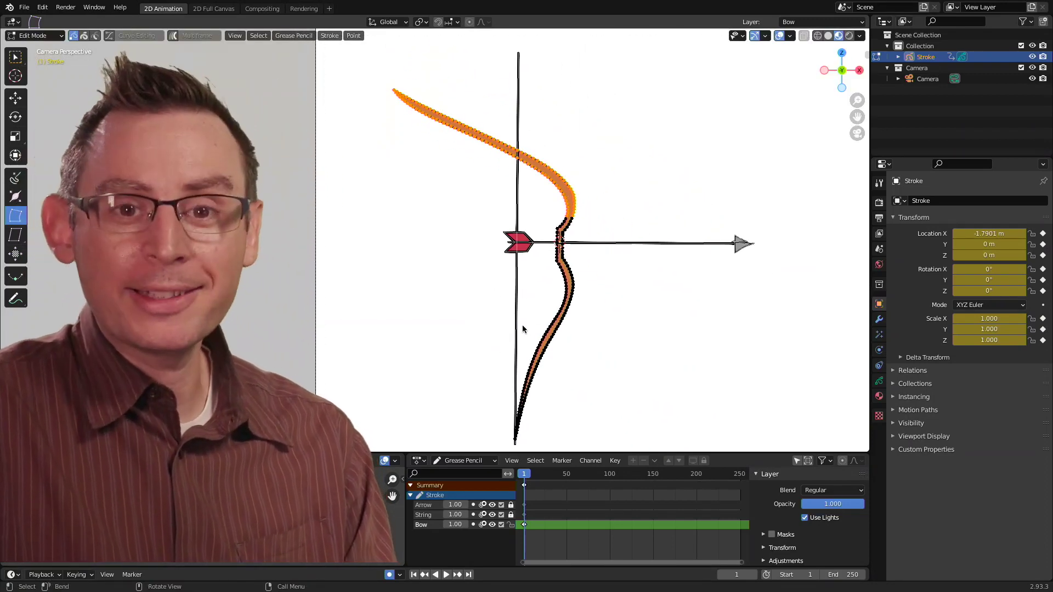
scroll(504, 245, up, 2)
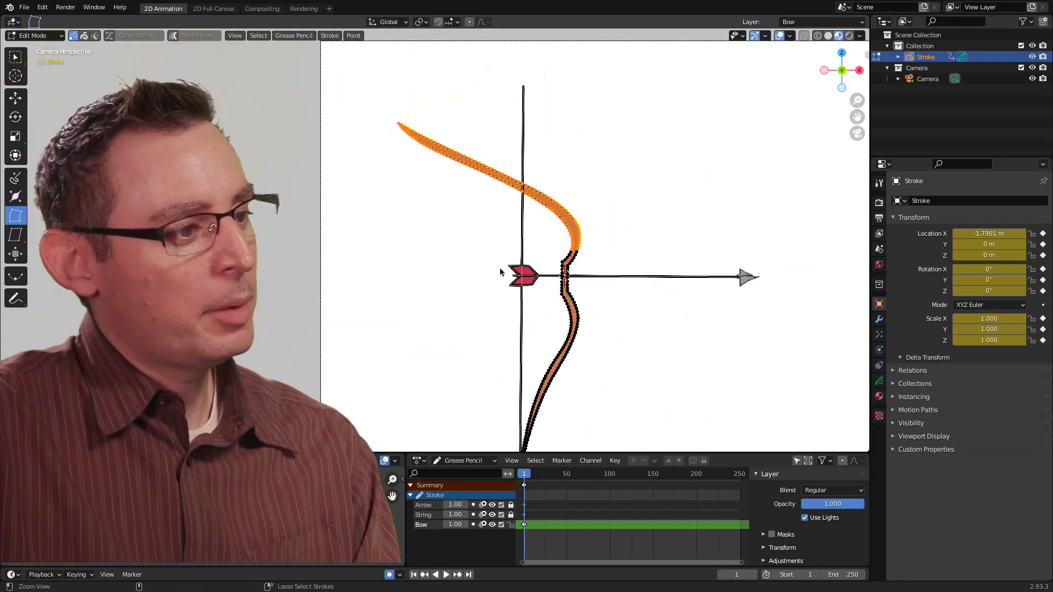